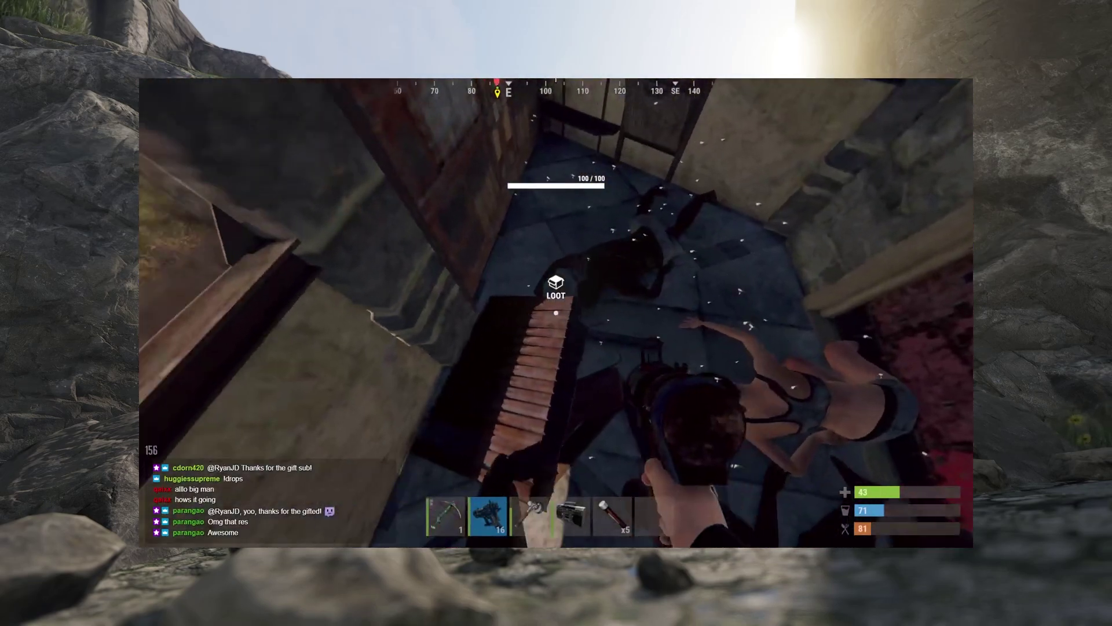
click(556, 313)
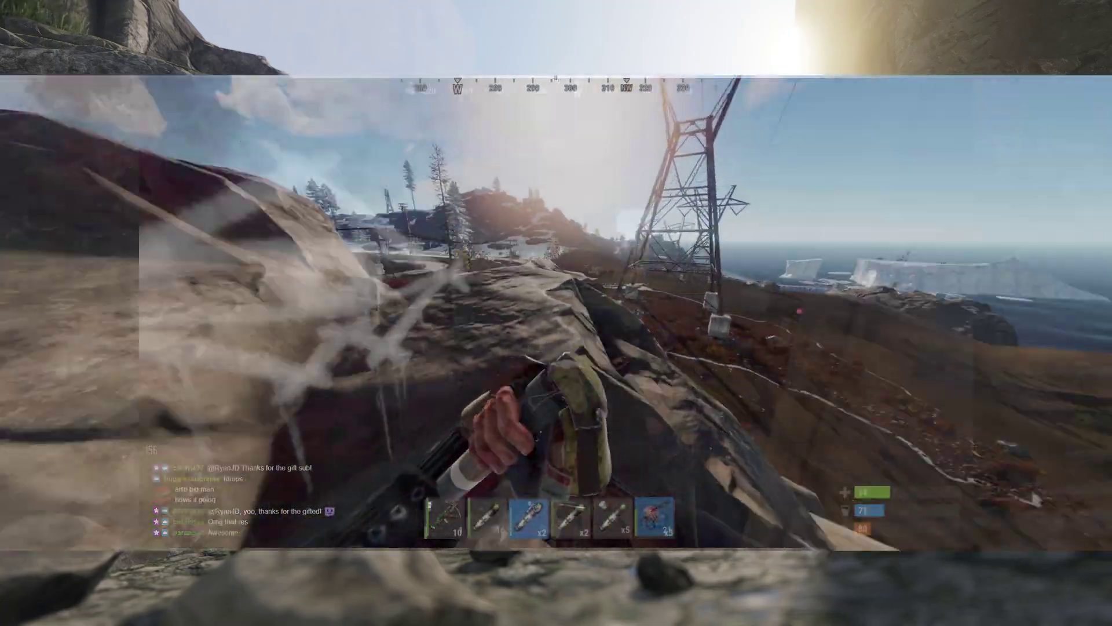
key(1)
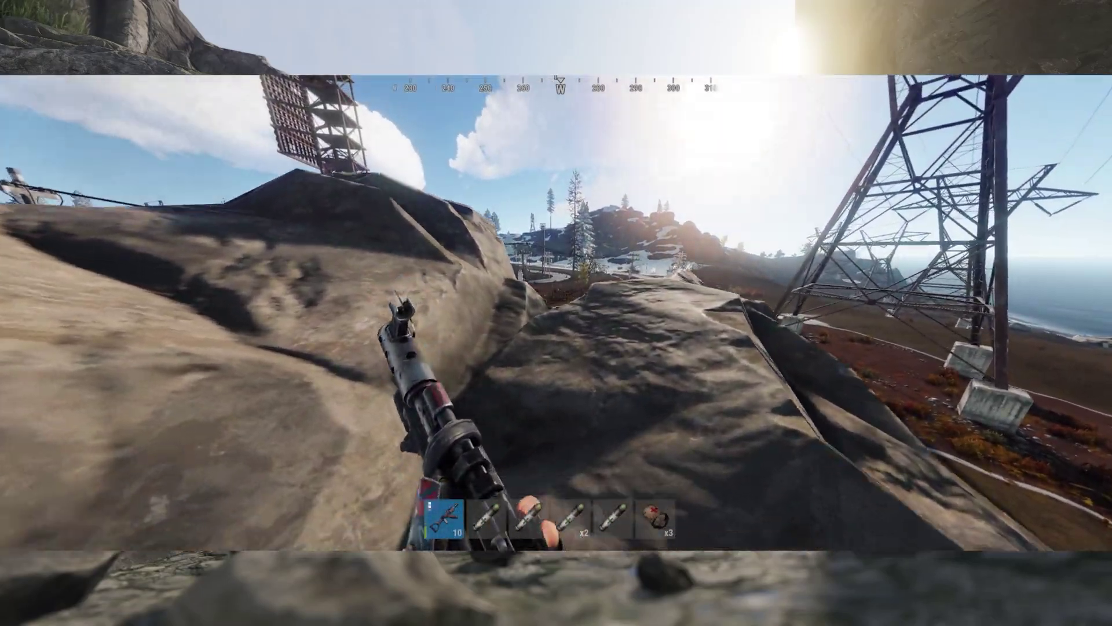
right_click(556, 312)
drag(556, 313, 556, 313)
key(ctrl)
key(r)
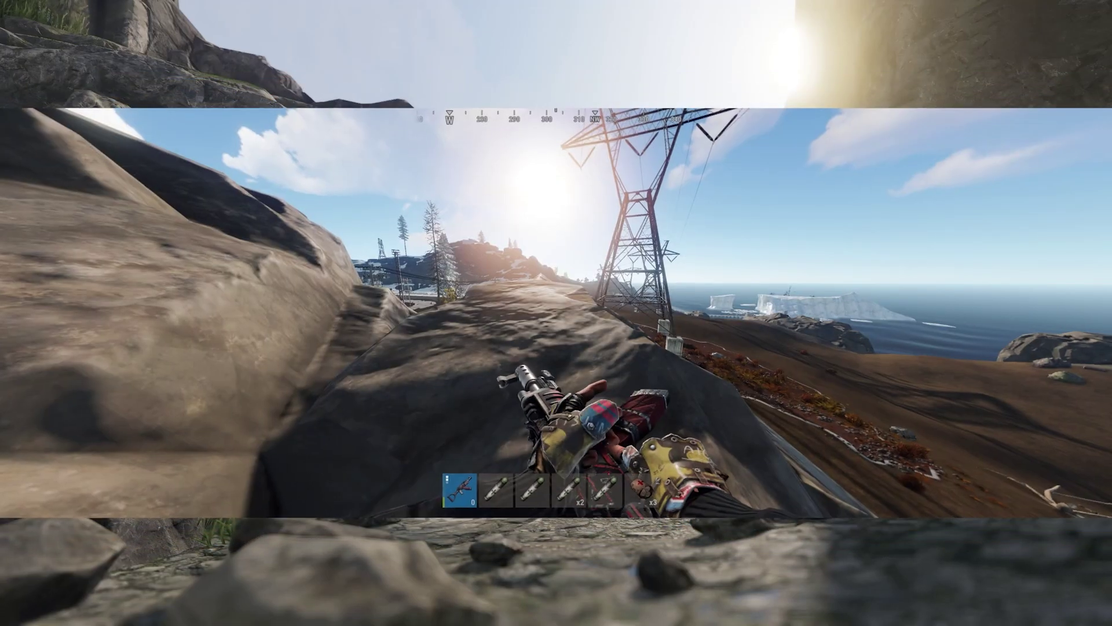
right_click(556, 313)
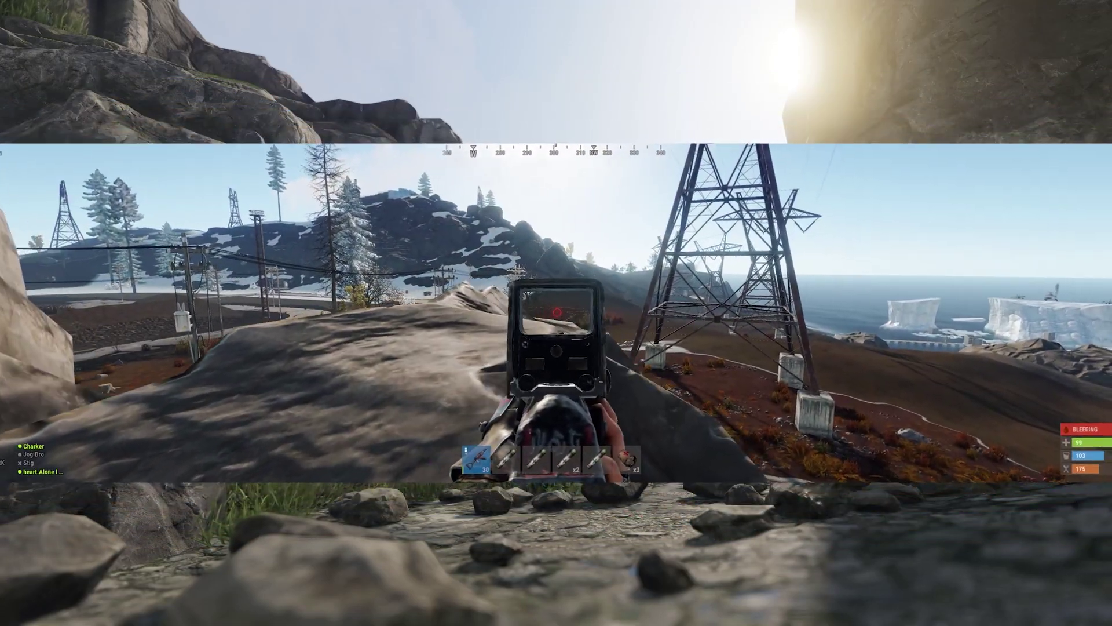
click(557, 313)
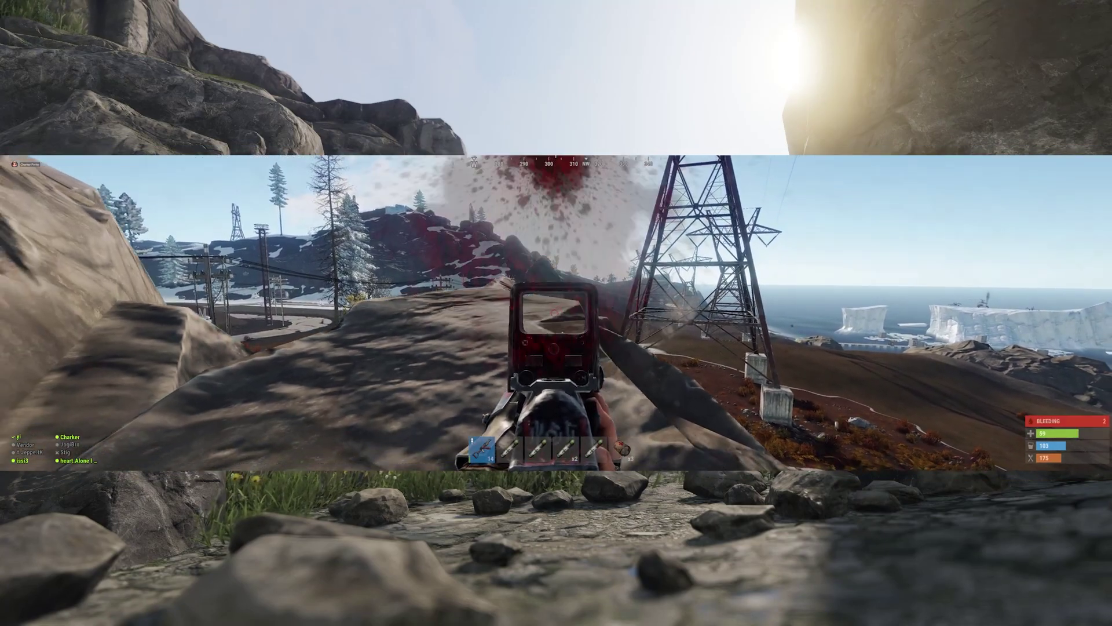
key(4)
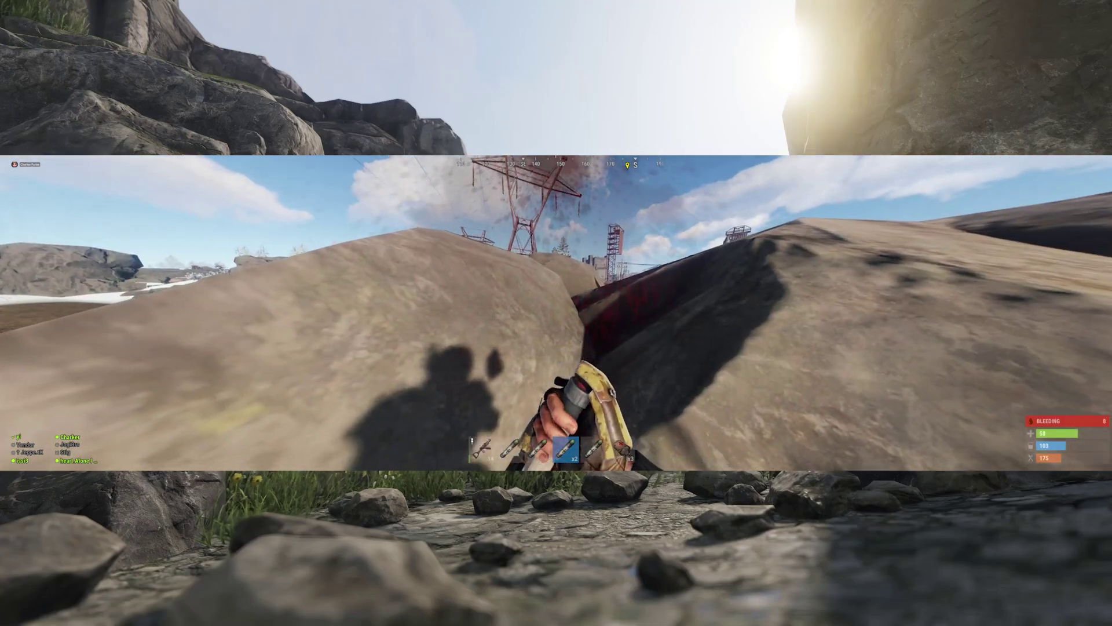
click(556, 313)
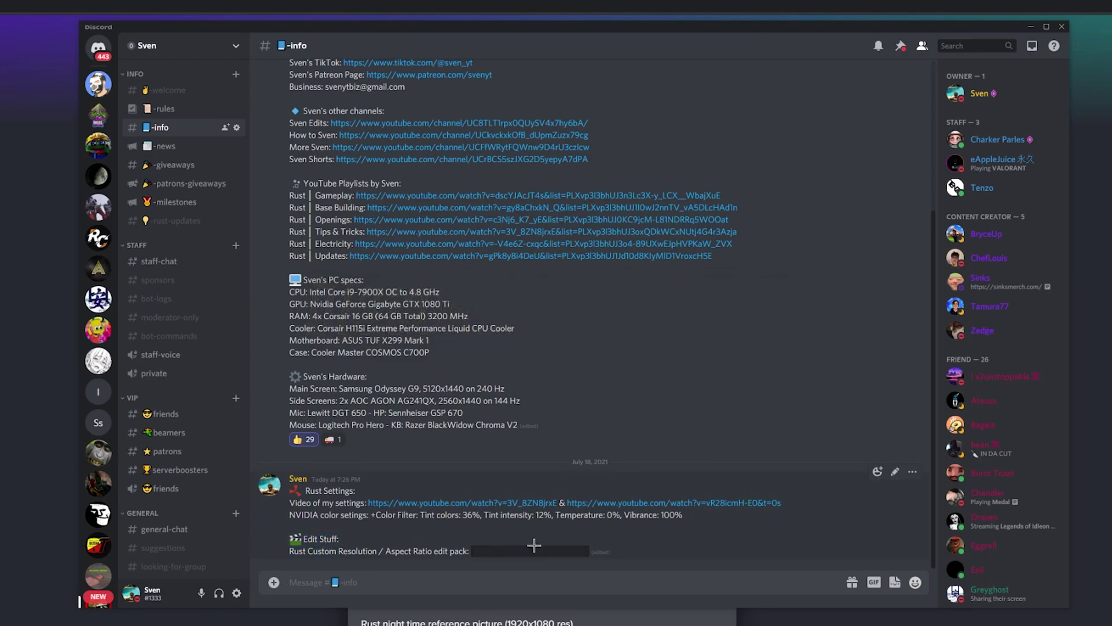
Step: Open the linked Rust Custom Resolution / Aspect Ratio edit pack from the Discord info channel and look through its images
click(516, 548)
scroll(365, 331, down, 1)
scroll(435, 383, up, 1)
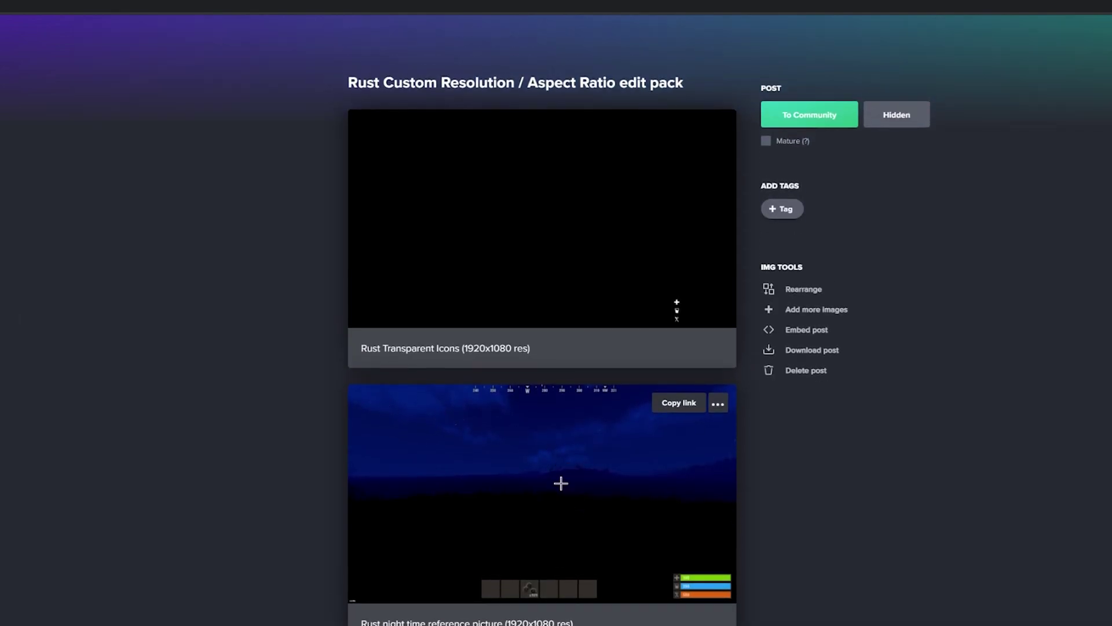
scroll(561, 485, down, 2)
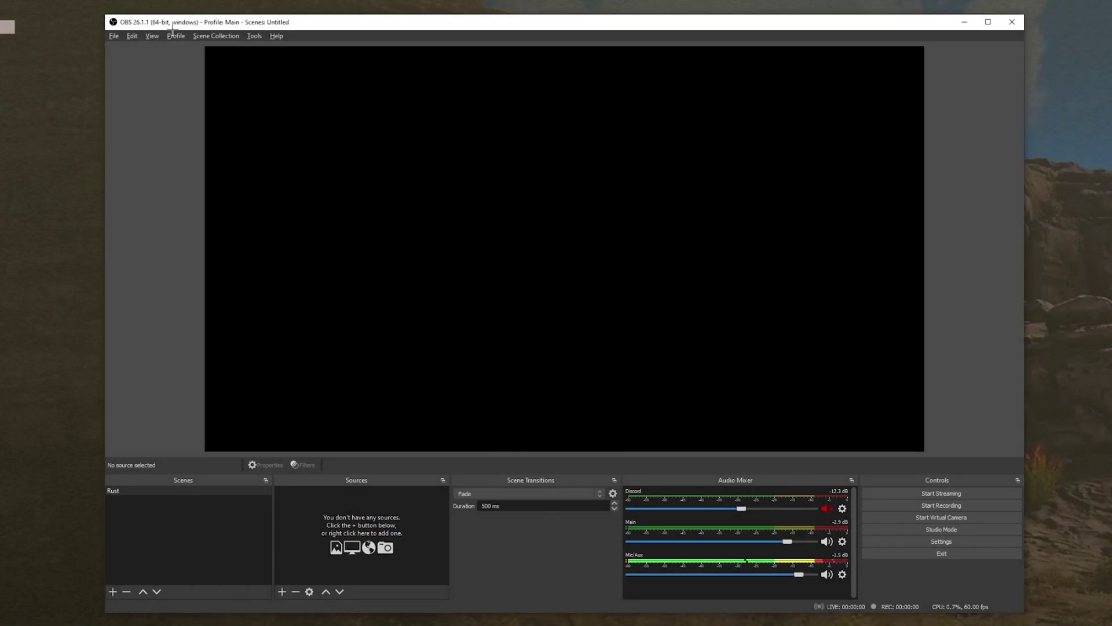
Step: Switch to OBS and review the streaming and recording output settings
click(250, 36)
click(249, 35)
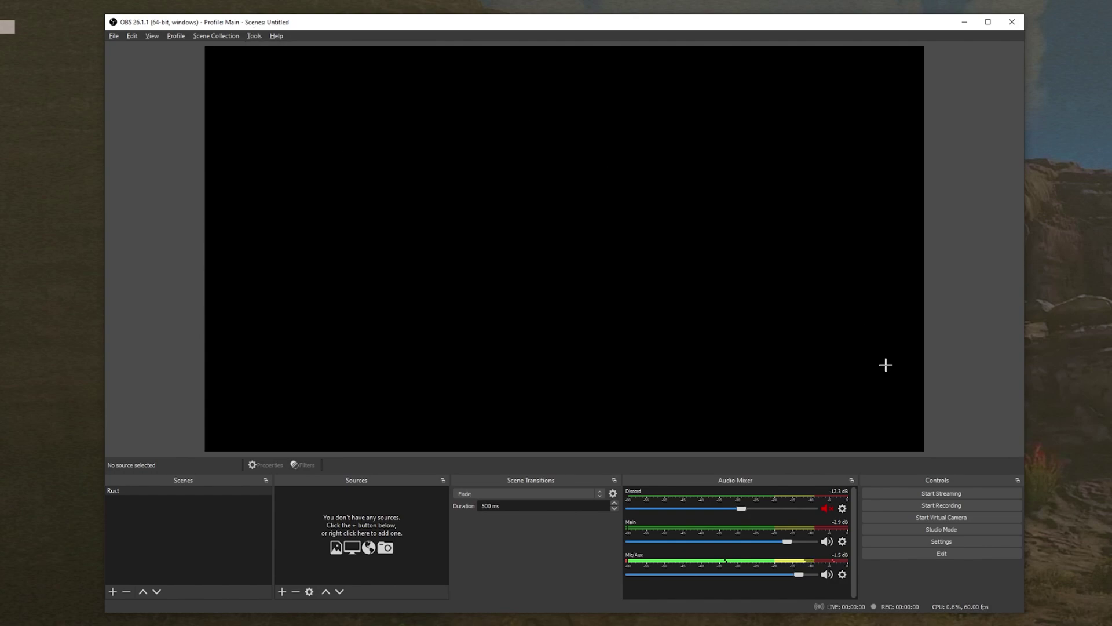
click(953, 541)
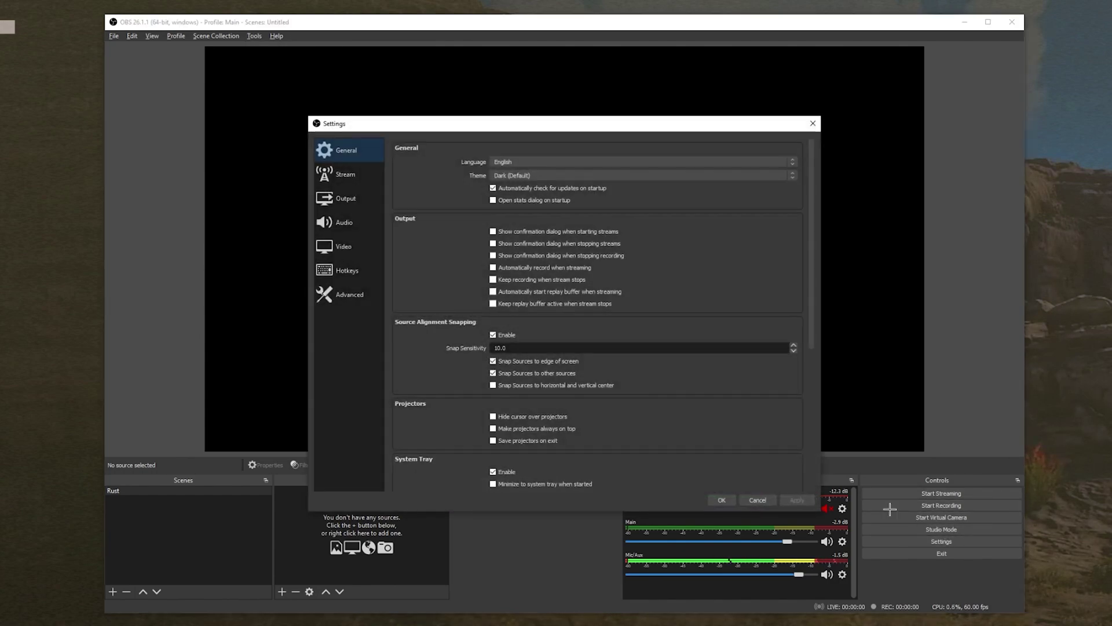
click(360, 192)
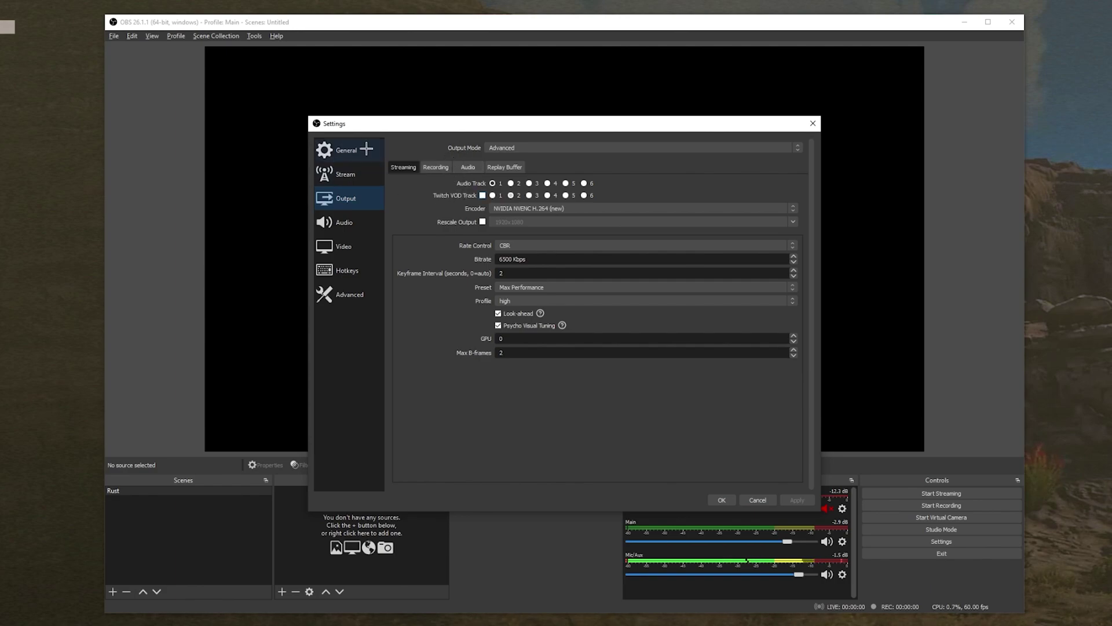
drag(653, 125, 1111, 181)
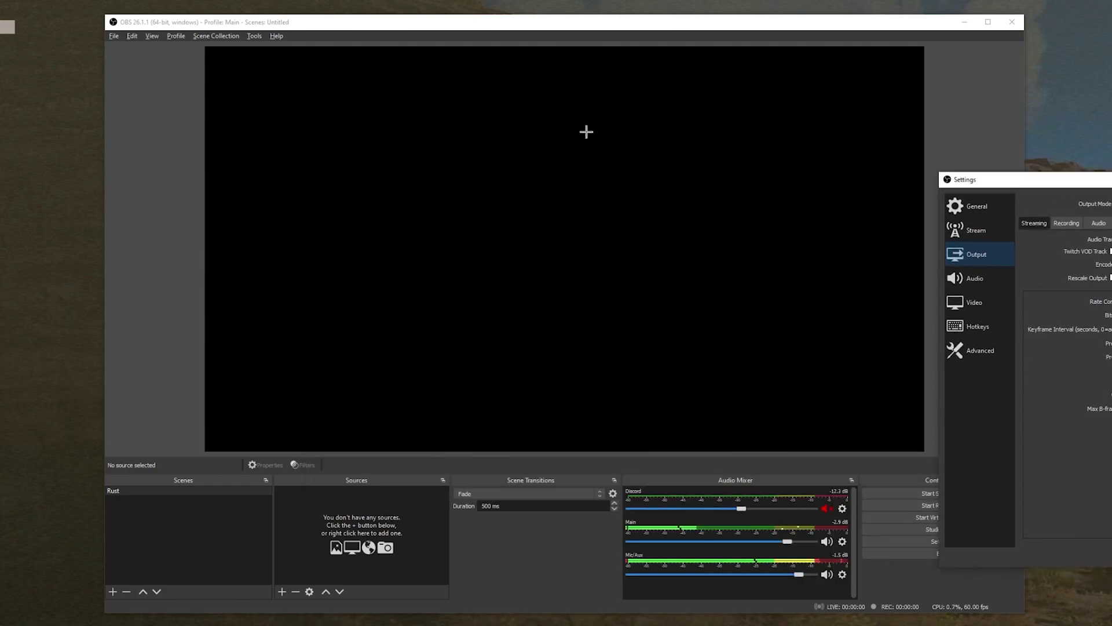
drag(977, 180, 312, 152)
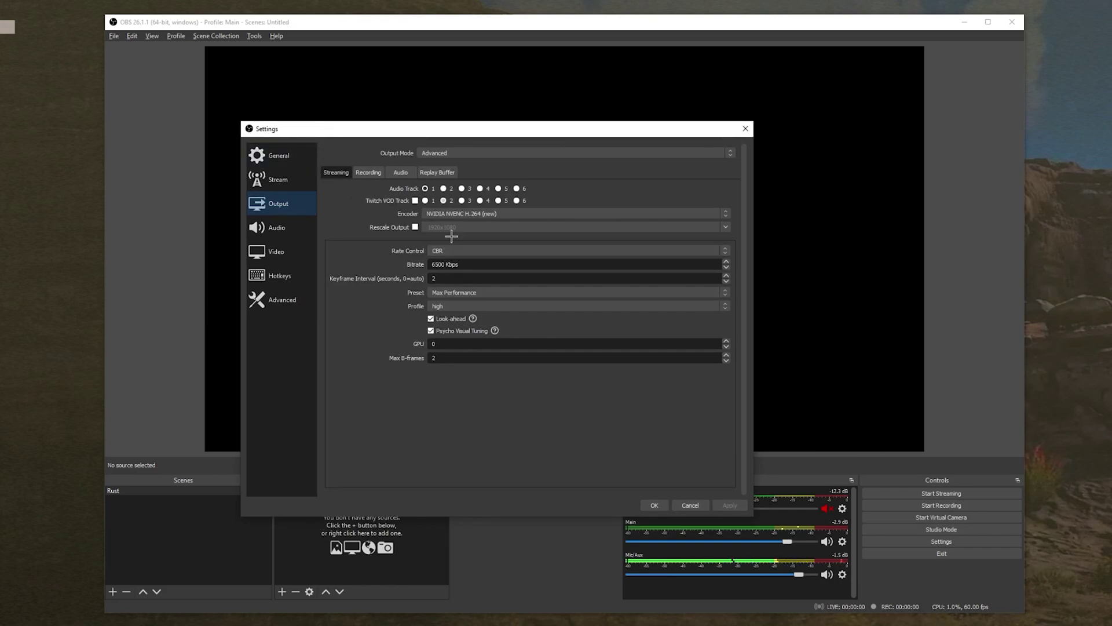
click(369, 172)
Step: Review the video settings for canvas resolution, output resolution, downscale filter and frame rate, and close the settings
click(284, 244)
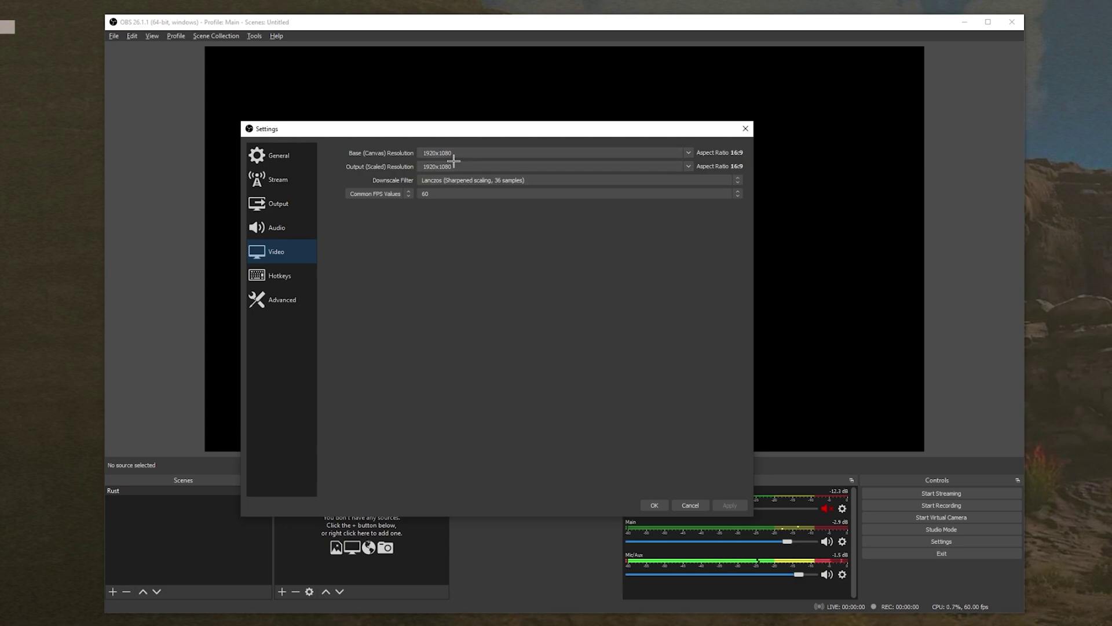
drag(463, 130, 456, 128)
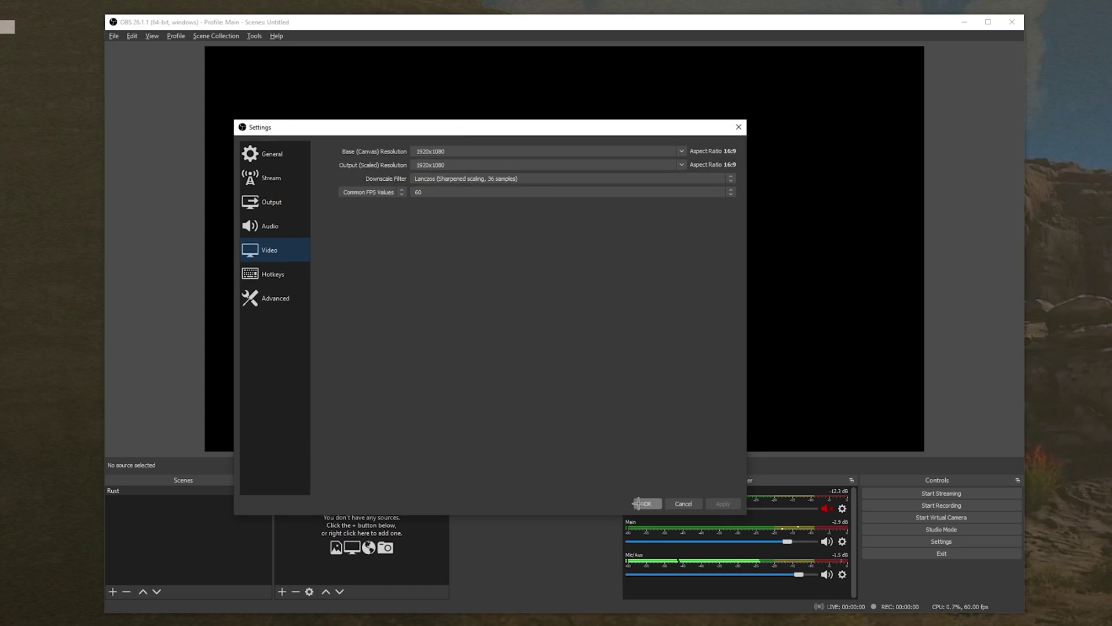
click(643, 503)
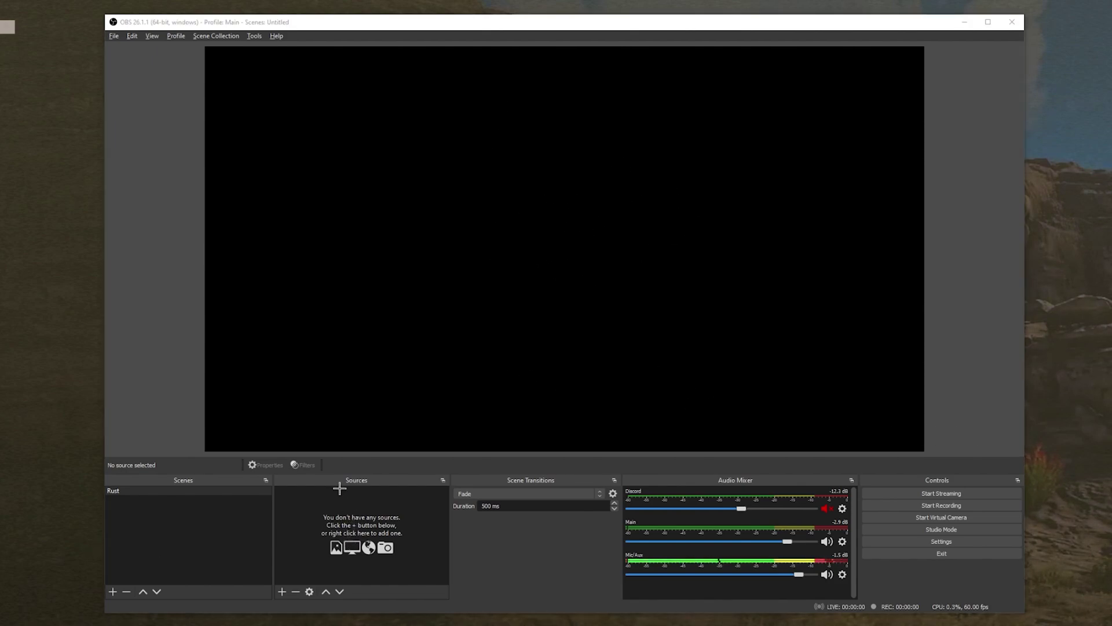
Step: Add a new Game Capture source to the Rust scene under its default name
right_click(318, 513)
mouse_move(347, 519)
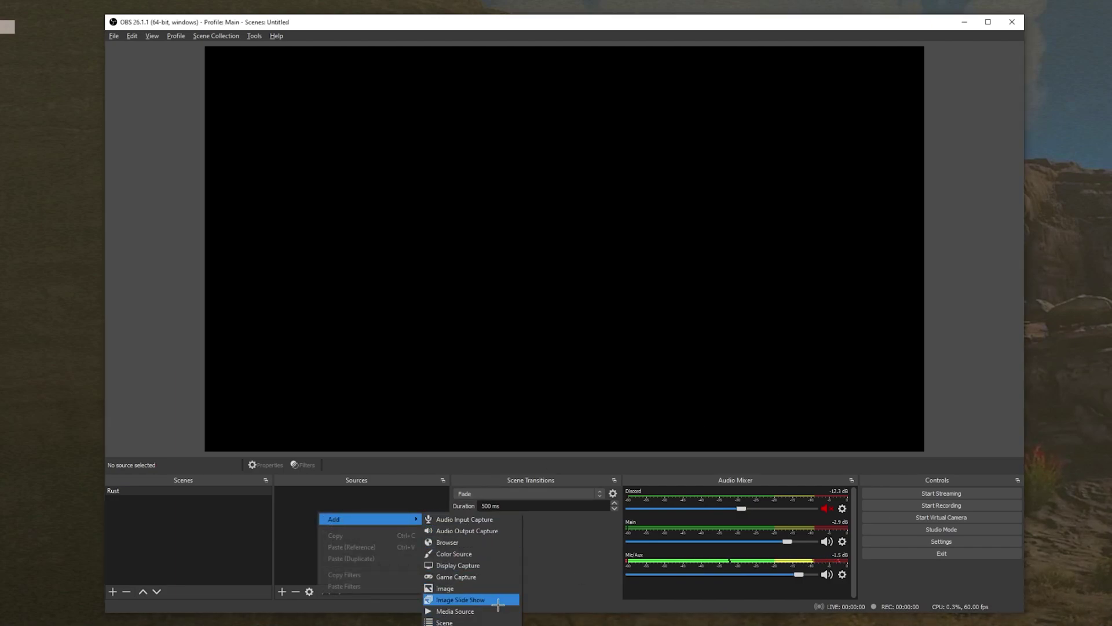
click(455, 575)
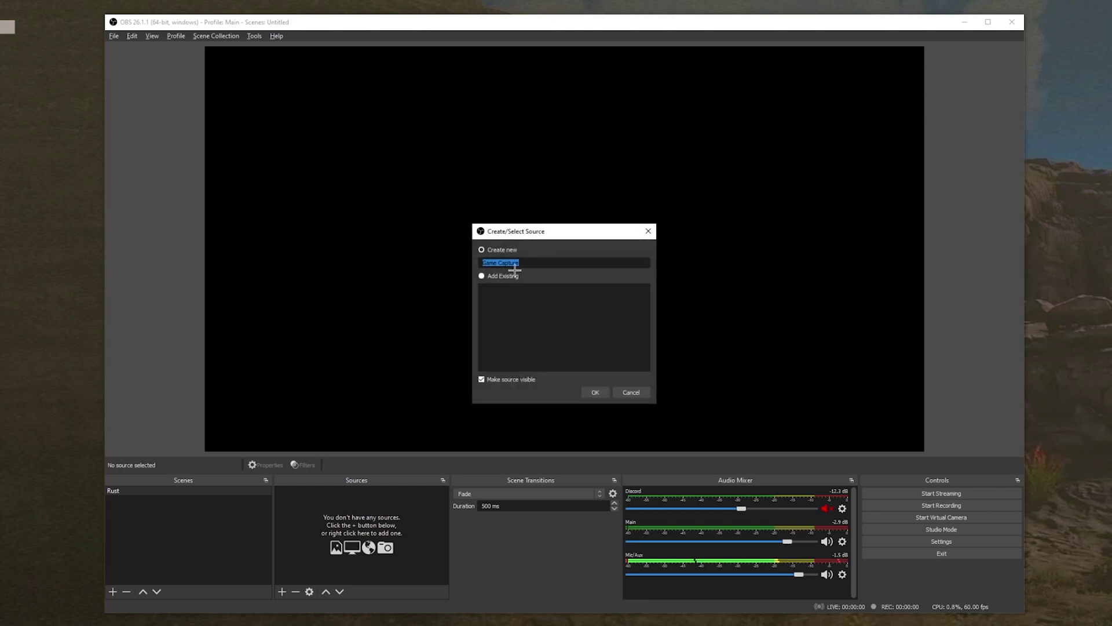
click(595, 389)
Step: Set the Game Capture source to capture a specific window, choosing [RustClient.exe]: Rust
click(372, 418)
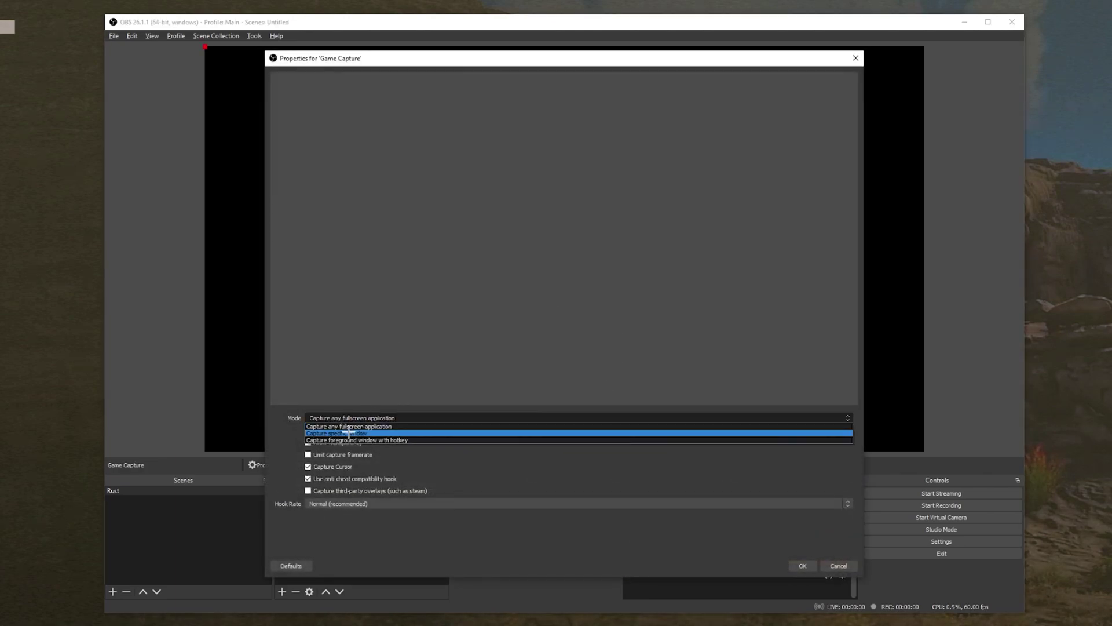
click(372, 427)
click(364, 475)
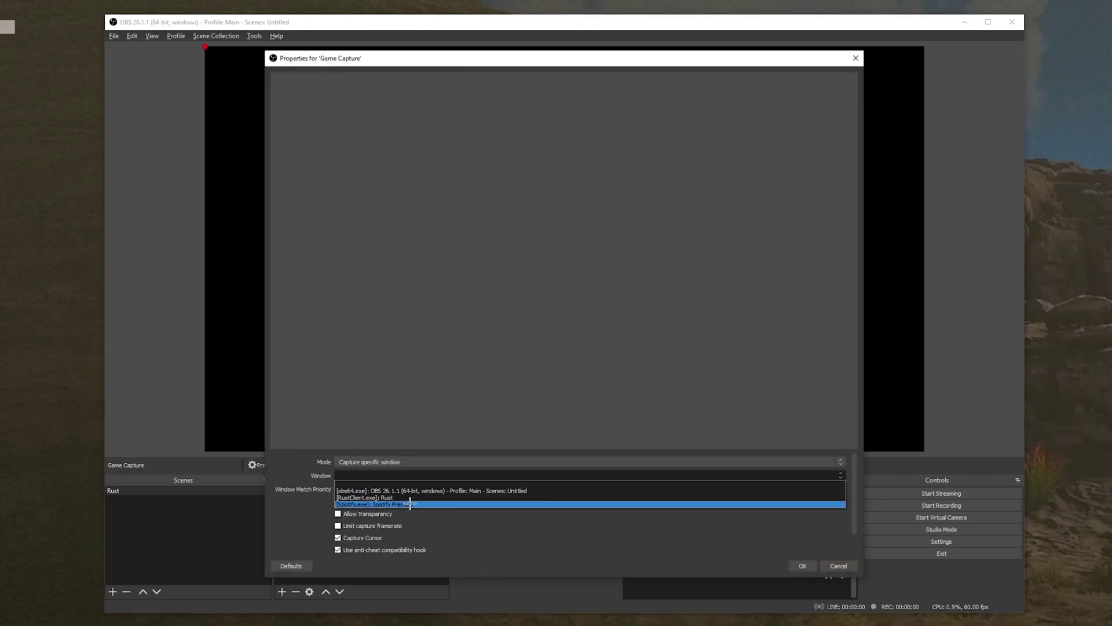
click(371, 497)
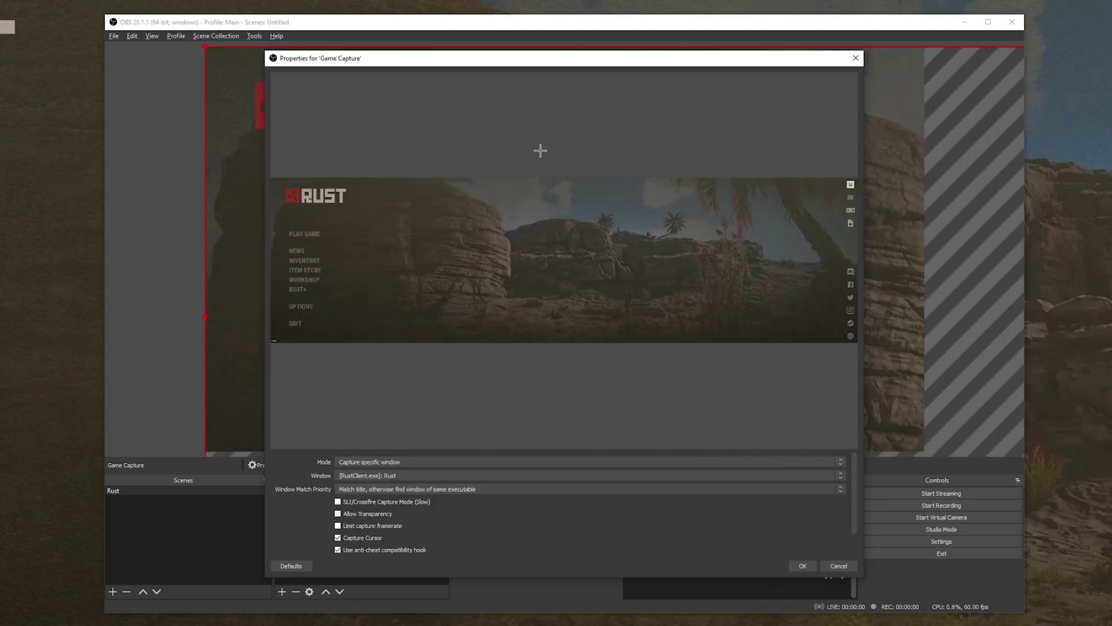
click(803, 566)
Step: Try scaling the game capture to the canvas width and stretching it over the full canvas, and reset its transform
drag(445, 166, 588, 176)
drag(686, 126, 642, 154)
drag(446, 193, 559, 180)
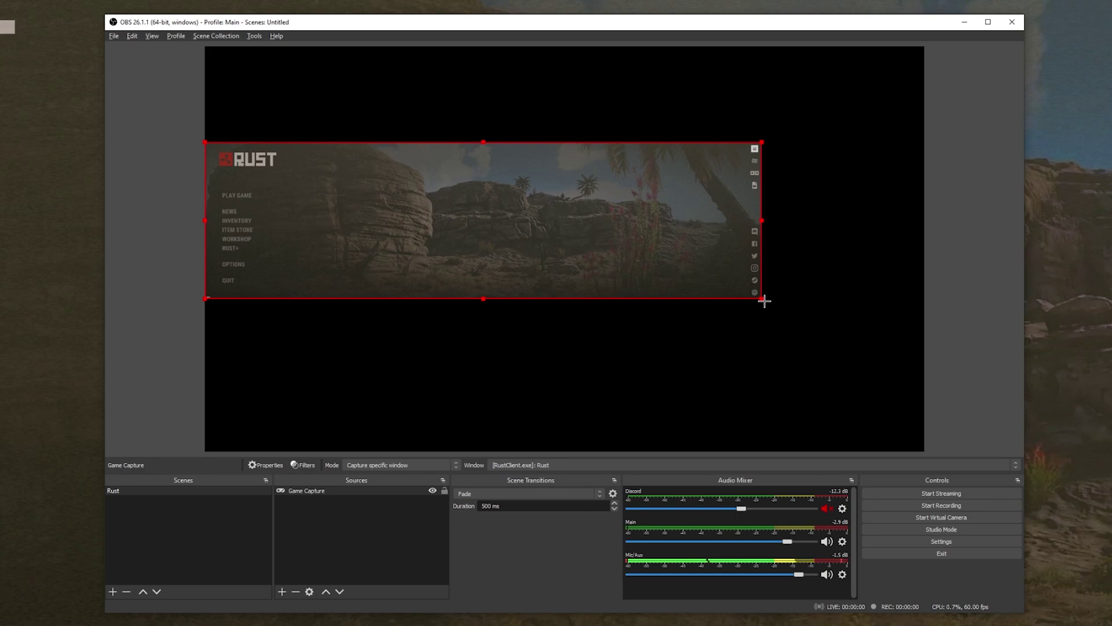
drag(765, 300, 900, 346)
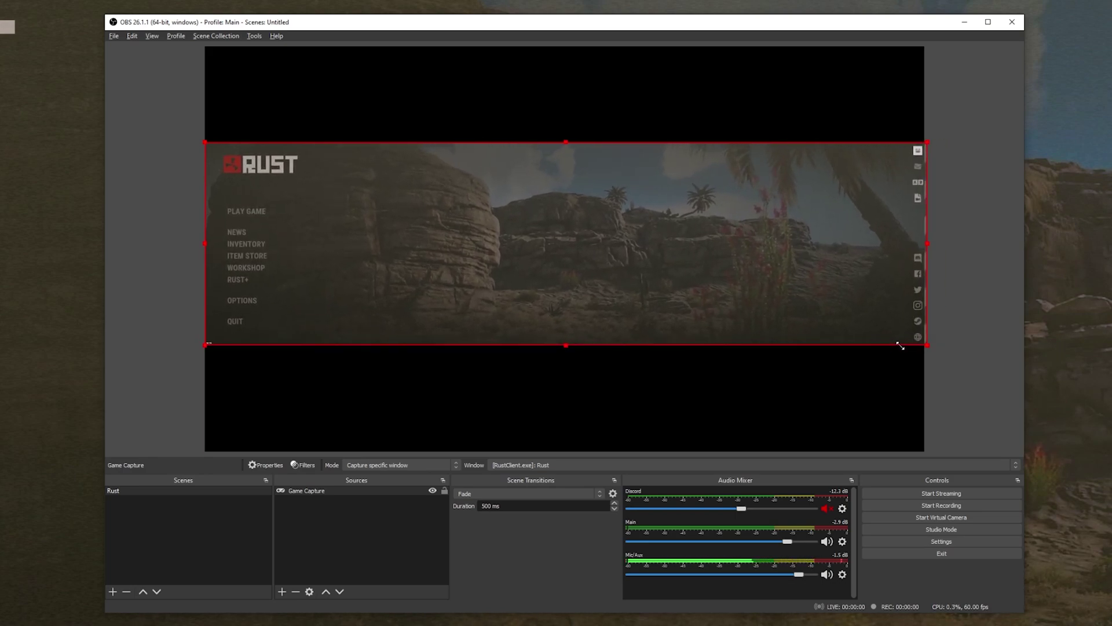
drag(794, 255, 790, 169)
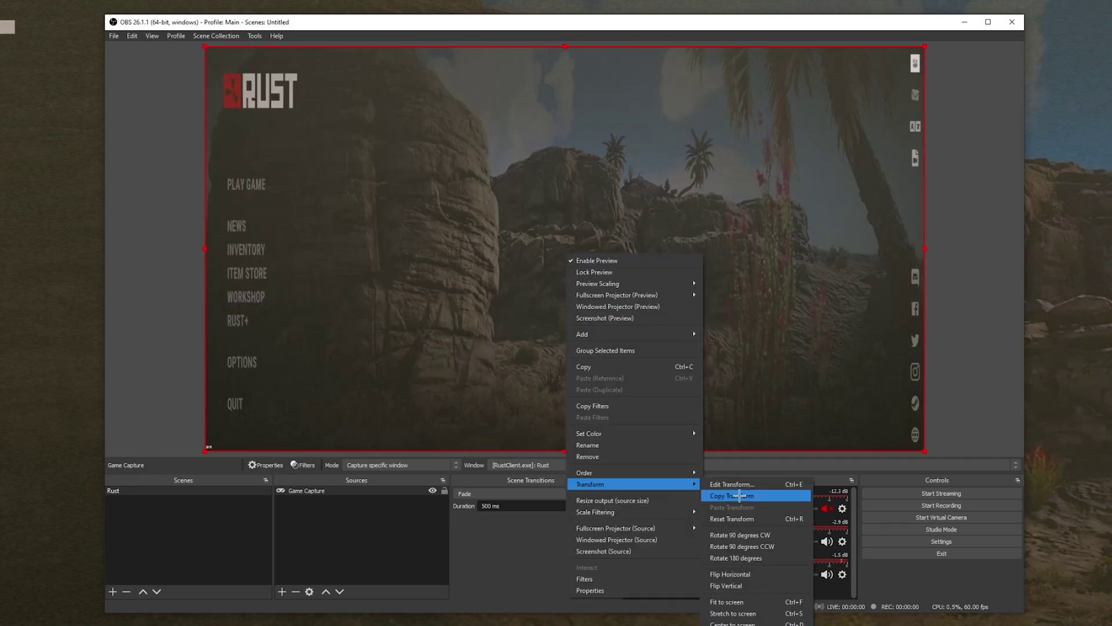
click(748, 519)
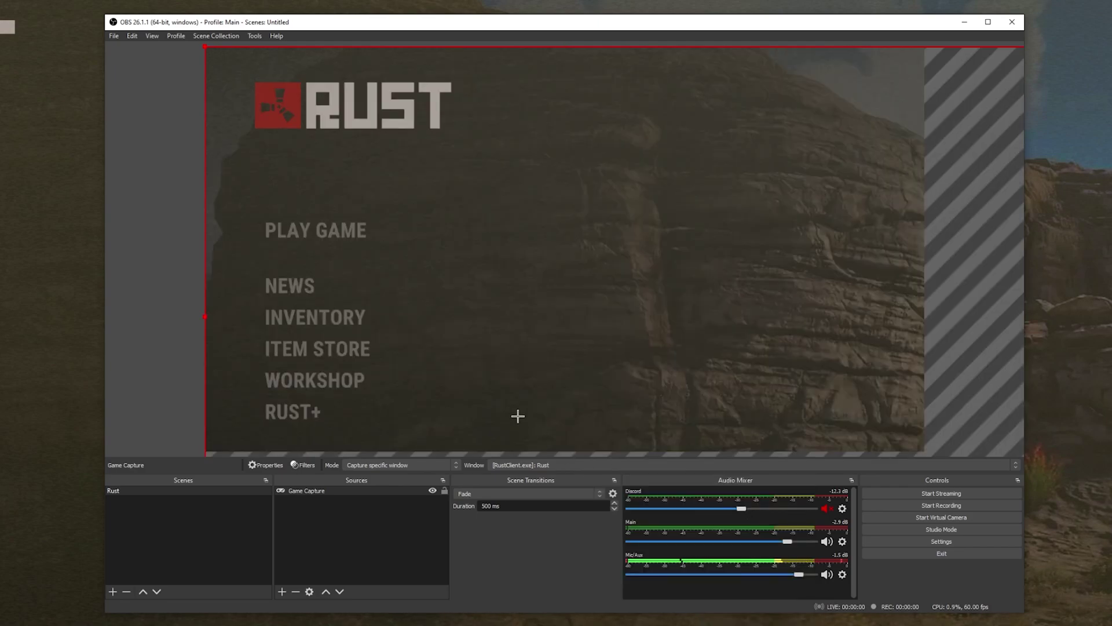
Step: Try moving the full-size game capture around the canvas to frame different parts of the Rust image
drag(779, 320, 445, 222)
drag(834, 217, 419, 243)
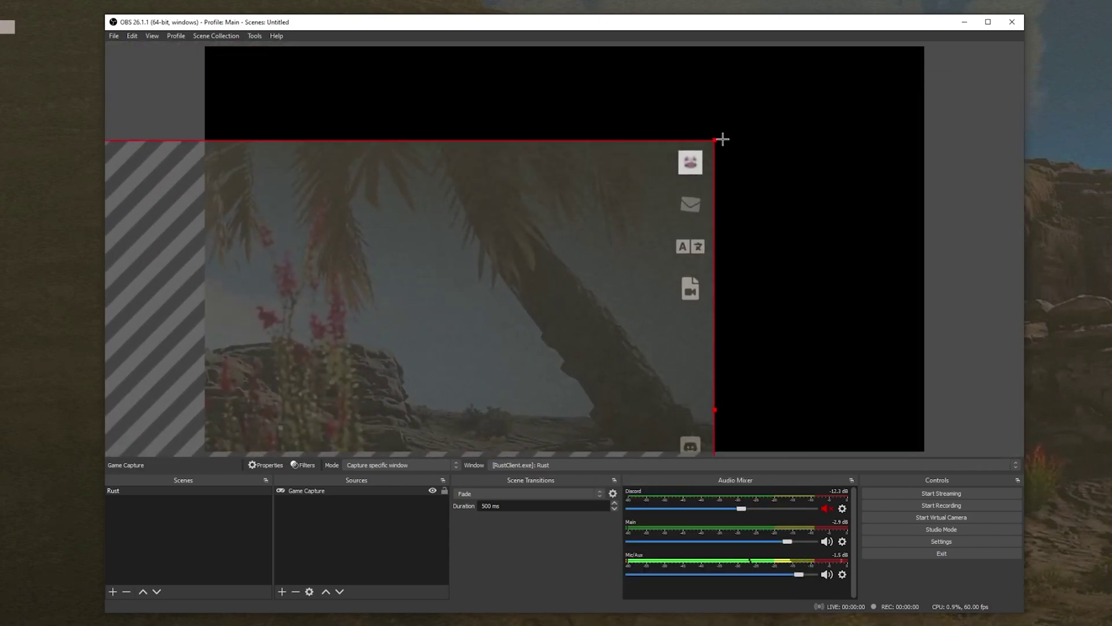
drag(515, 242, 733, 367)
drag(608, 368, 733, 174)
drag(585, 162, 671, 218)
drag(561, 203, 571, 331)
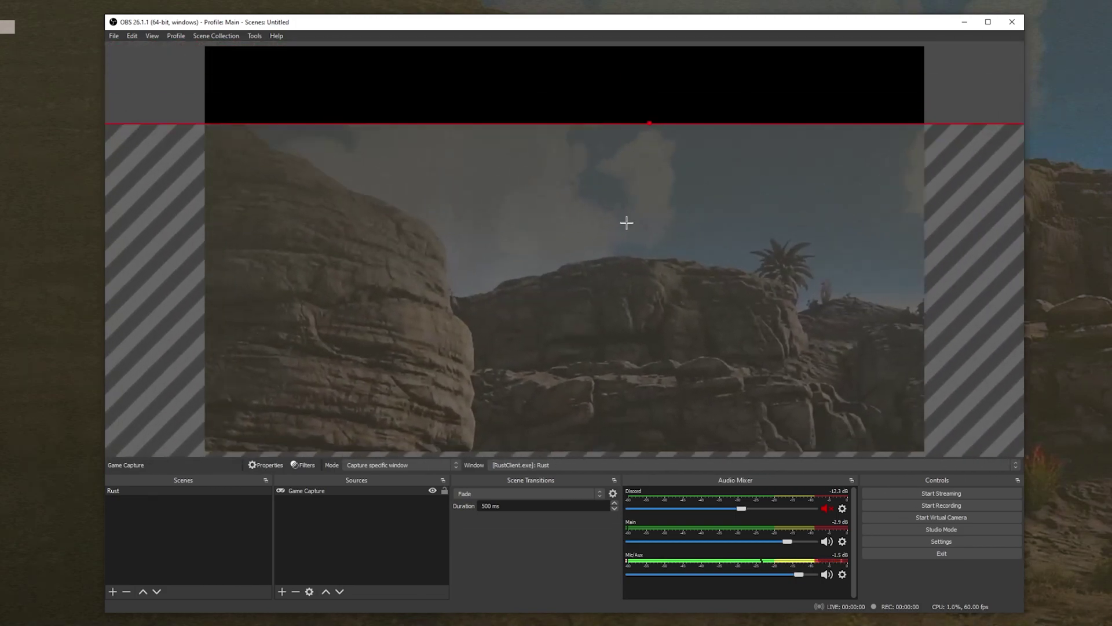
drag(594, 288, 609, 136)
drag(614, 261, 735, 249)
drag(571, 234, 673, 245)
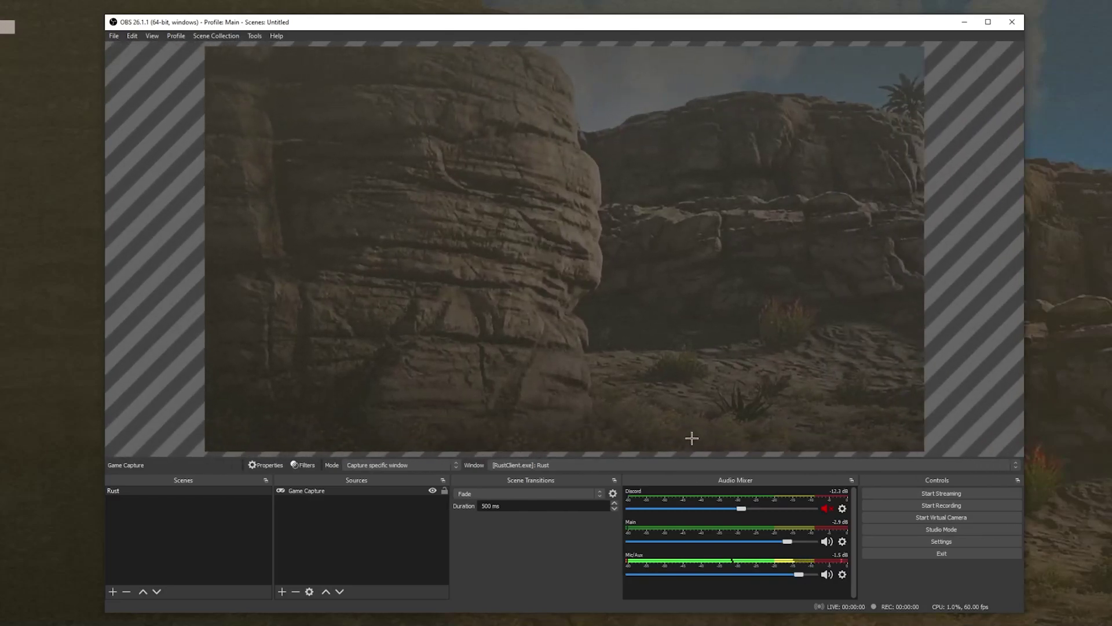
key(alt+Tab)
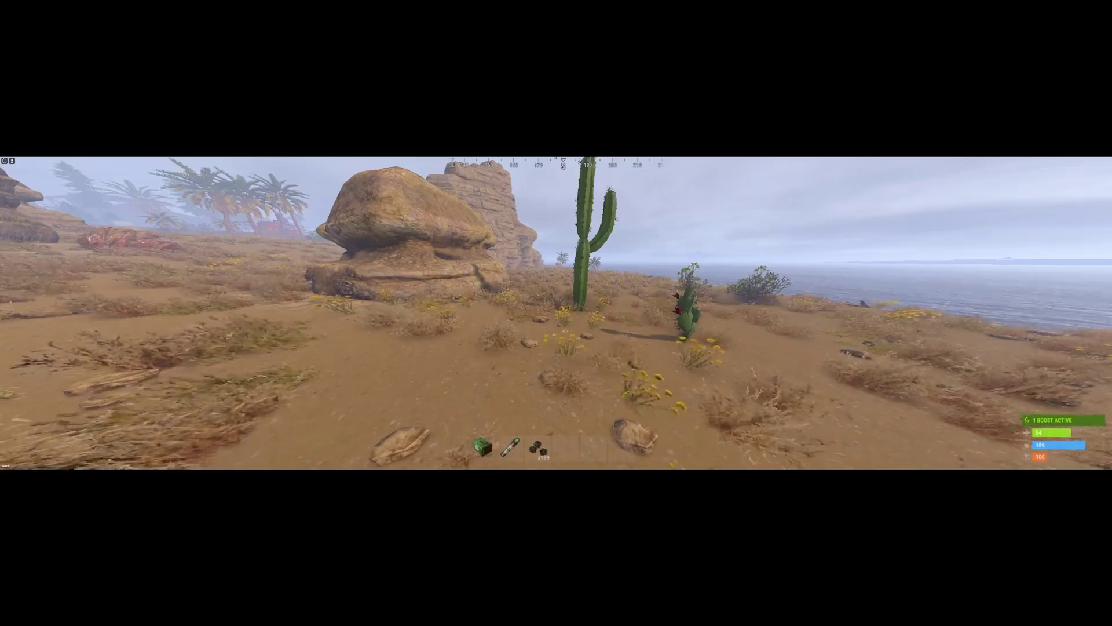
key(2)
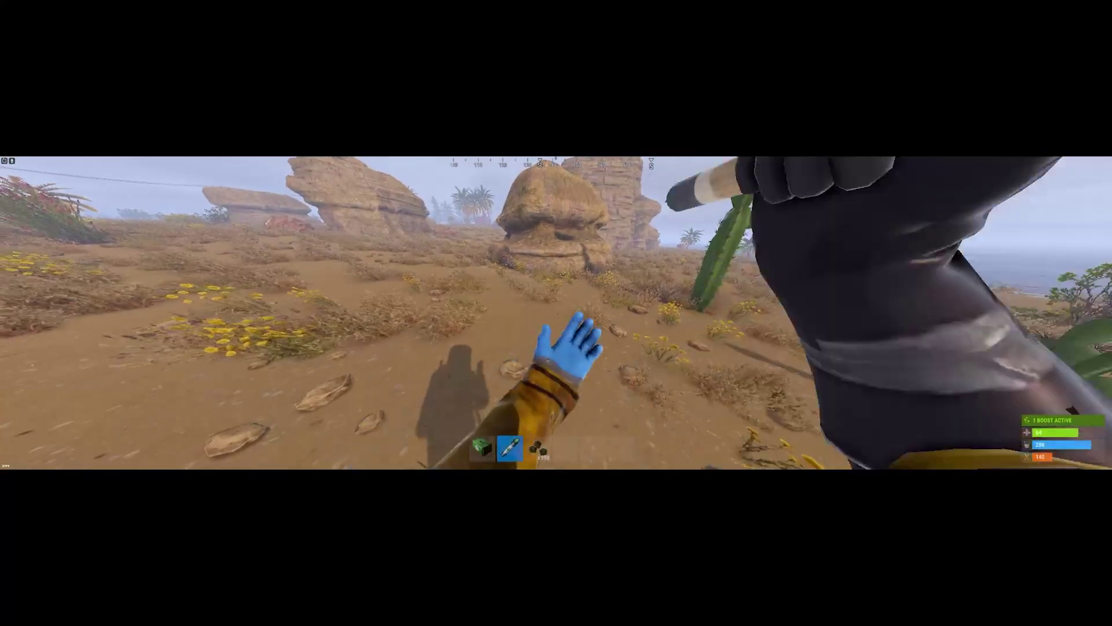
key(1)
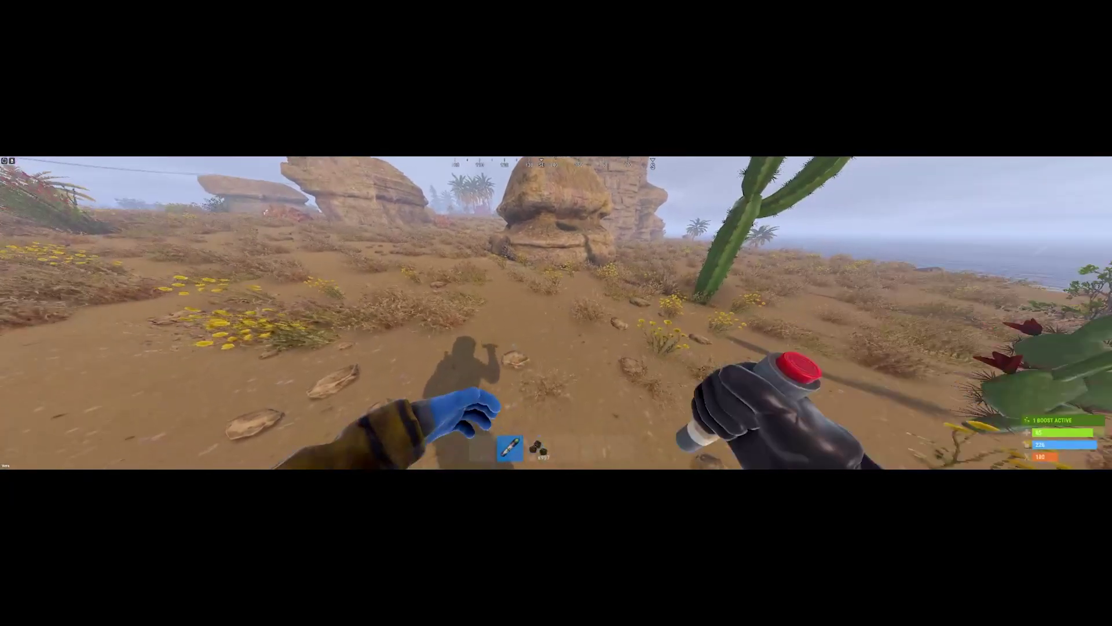
key(w)
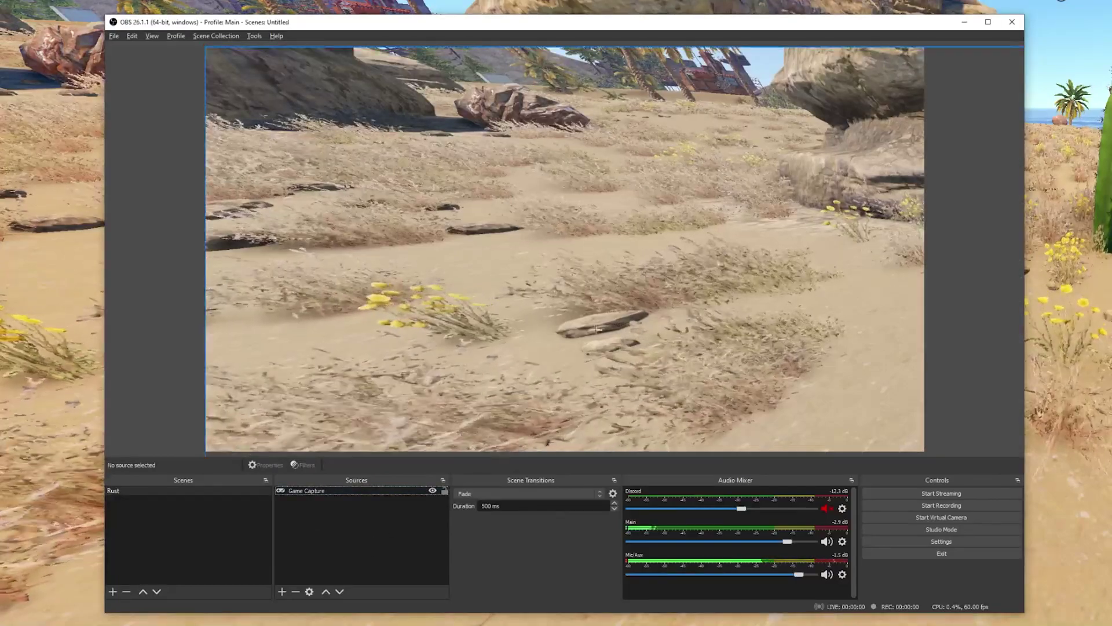
Step: Fit the game capture to the screen so the whole Rust image lies within the canvas
right_click(599, 222)
click(550, 293)
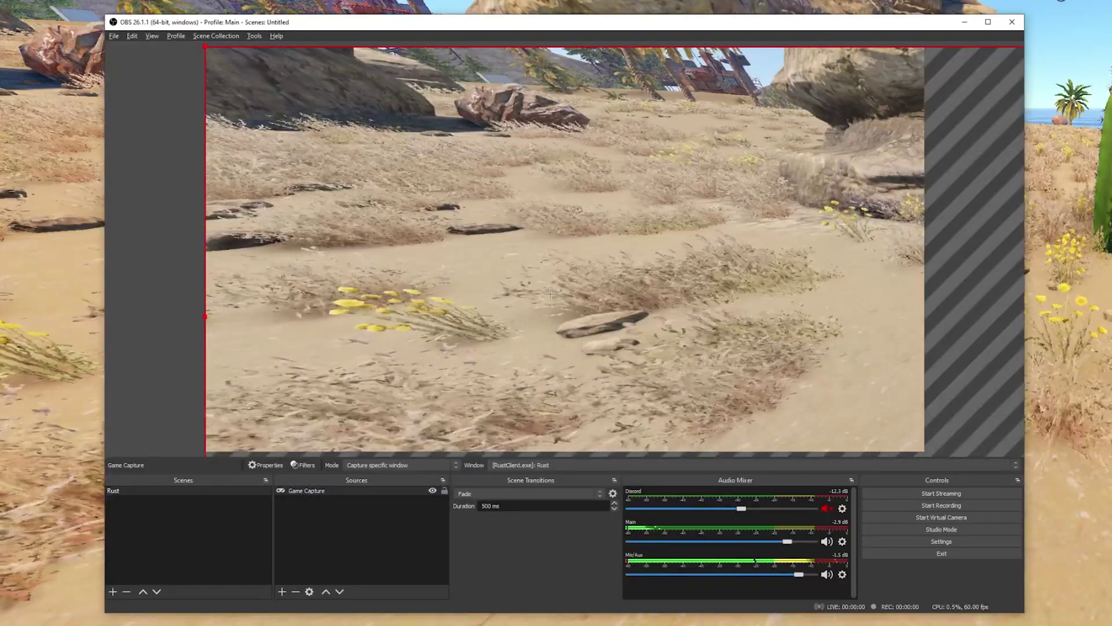
right_click(507, 182)
click(405, 348)
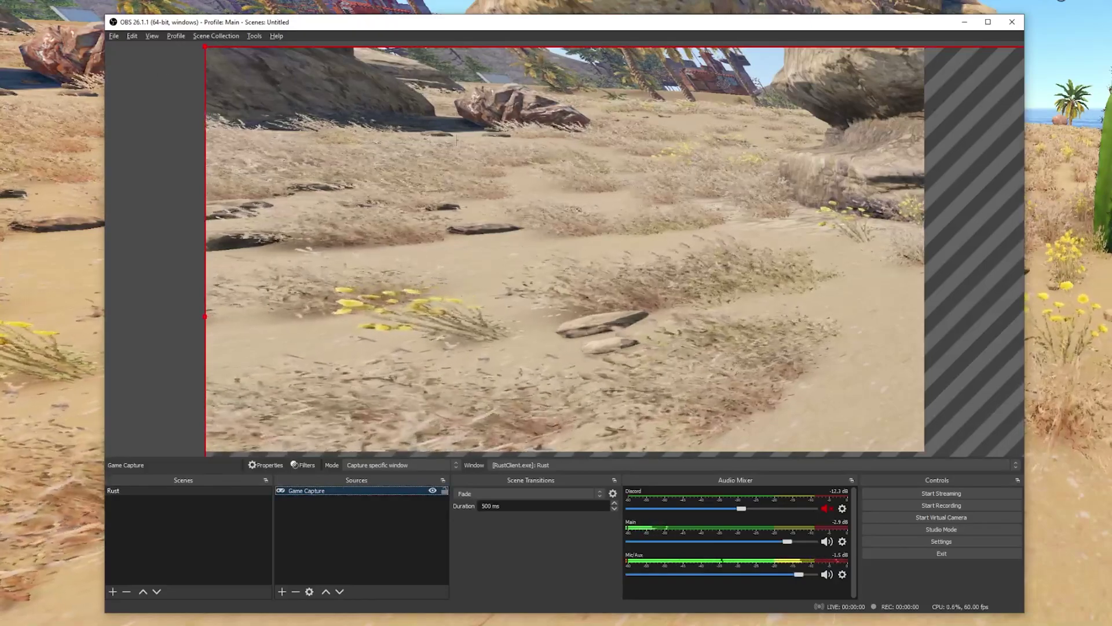
right_click(522, 150)
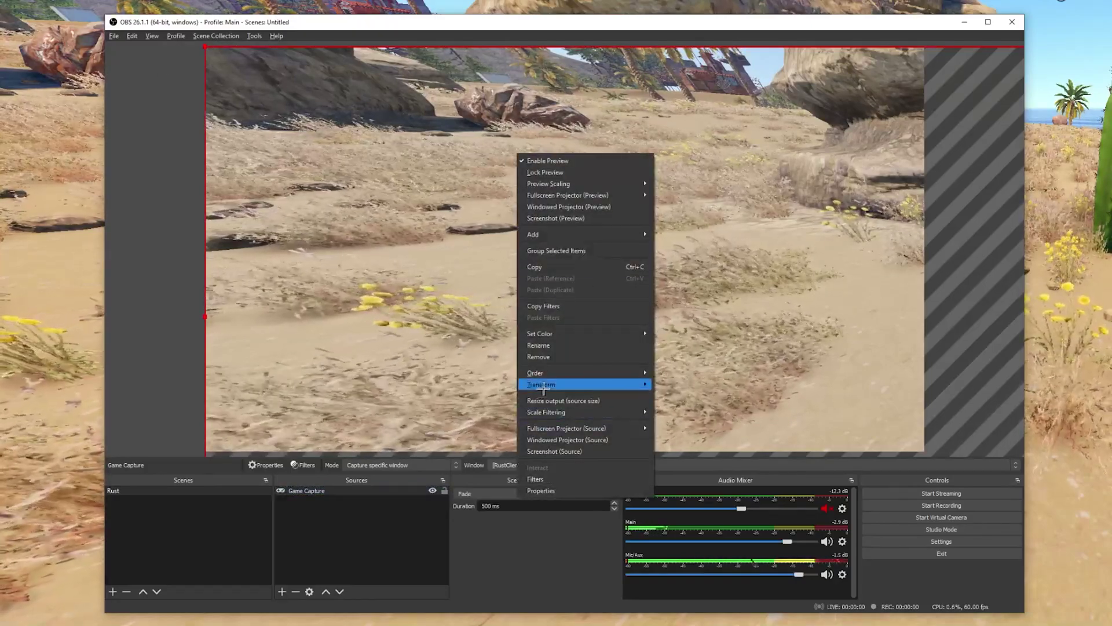
mouse_move(544, 387)
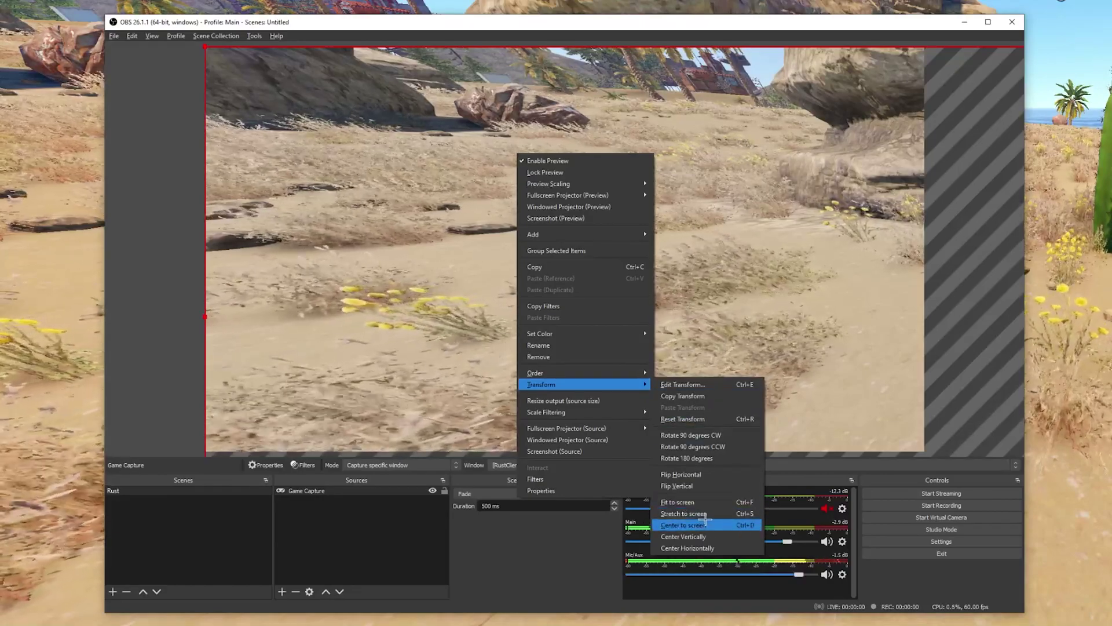
click(696, 501)
click(966, 269)
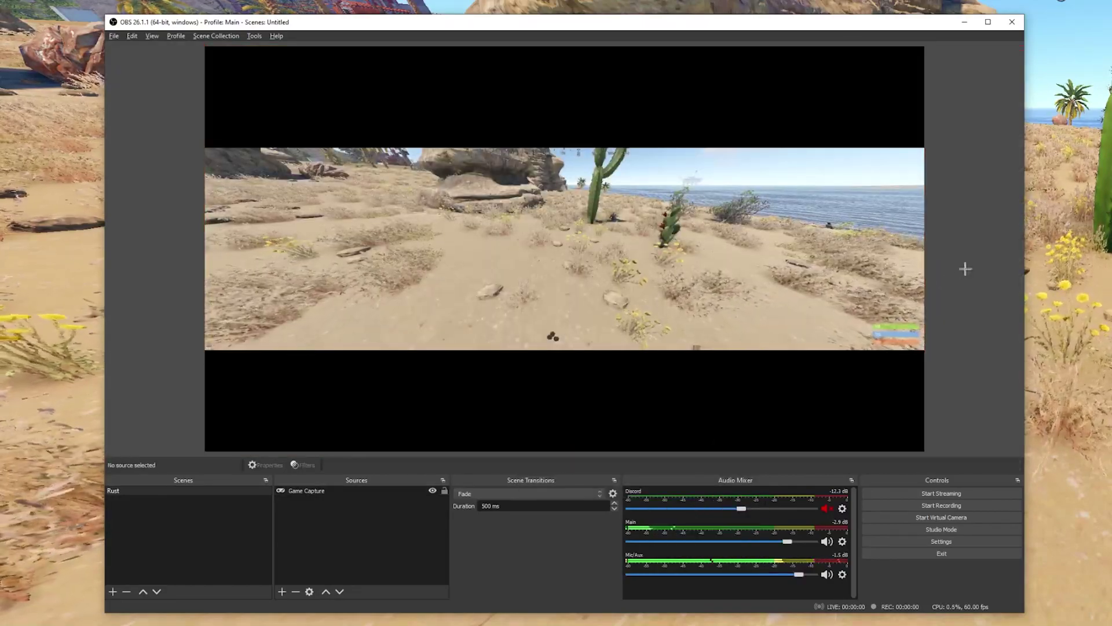
Step: Enlarge the game capture until the Rust image fills the canvas height, letting the excess width overflow the canvas
click(776, 221)
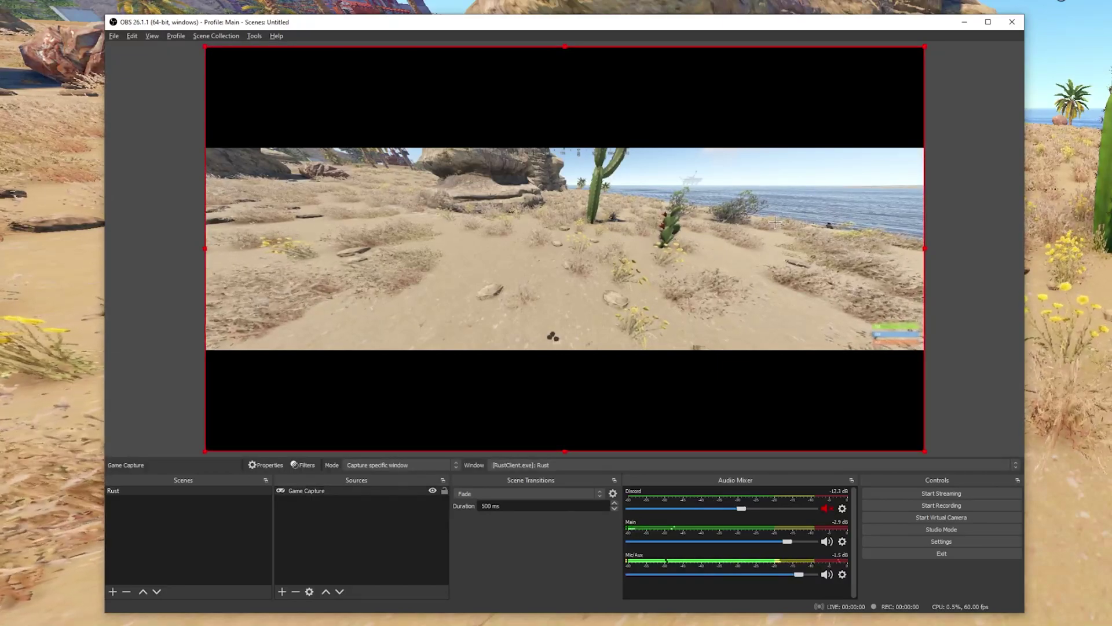
right_click(659, 228)
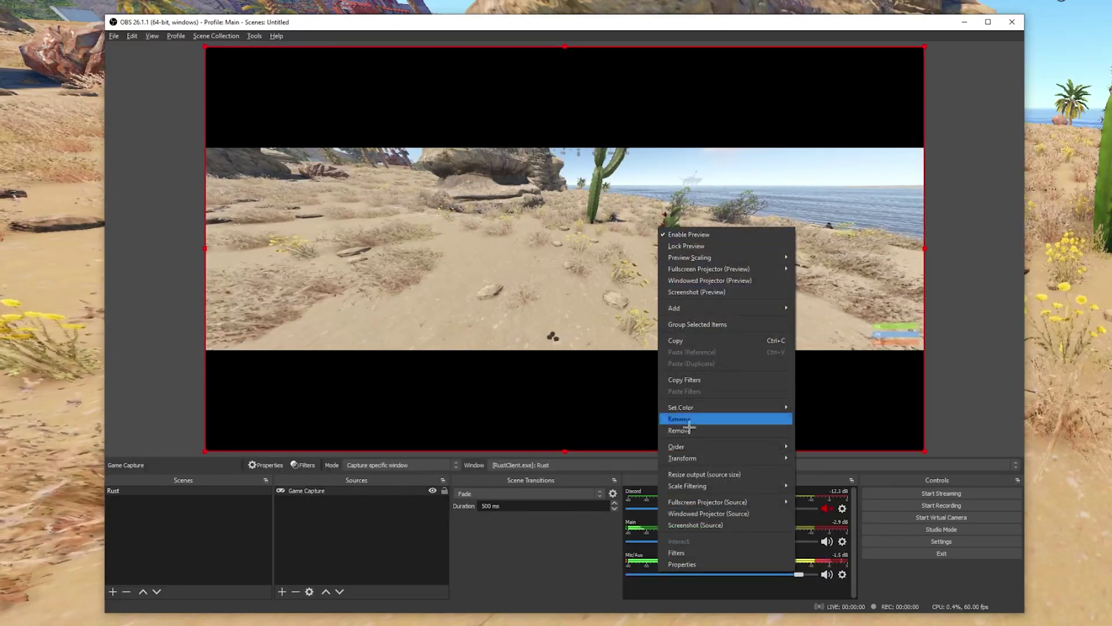
click(939, 440)
click(917, 432)
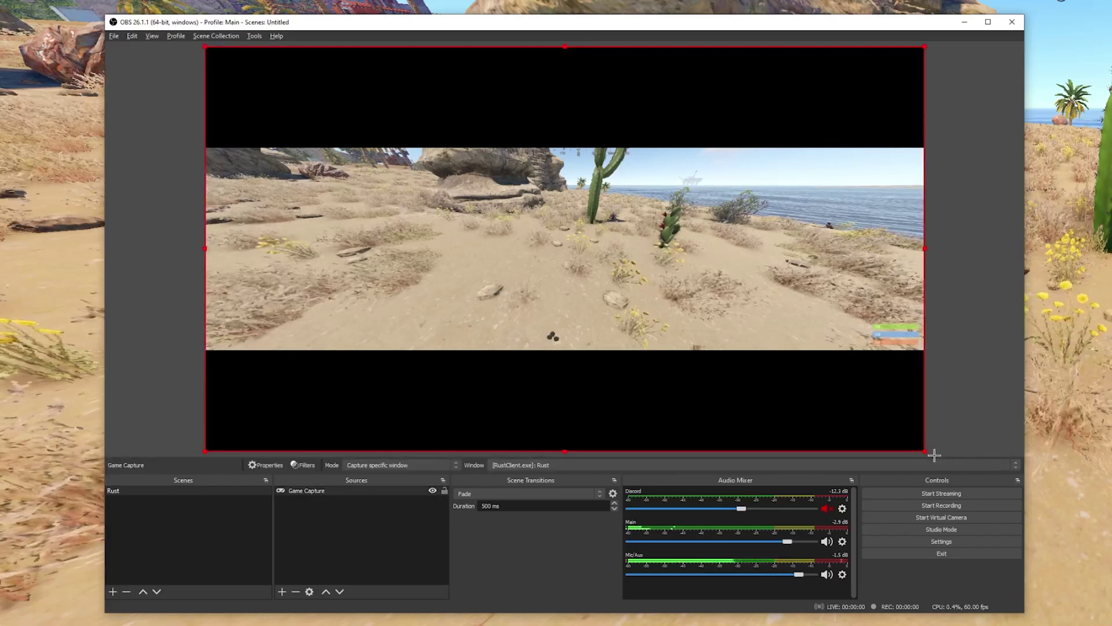
mouse_move(934, 455)
mouse_down()
mouse_move(1022, 455)
mouse_move(1025, 372)
mouse_move(1026, 452)
mouse_up()
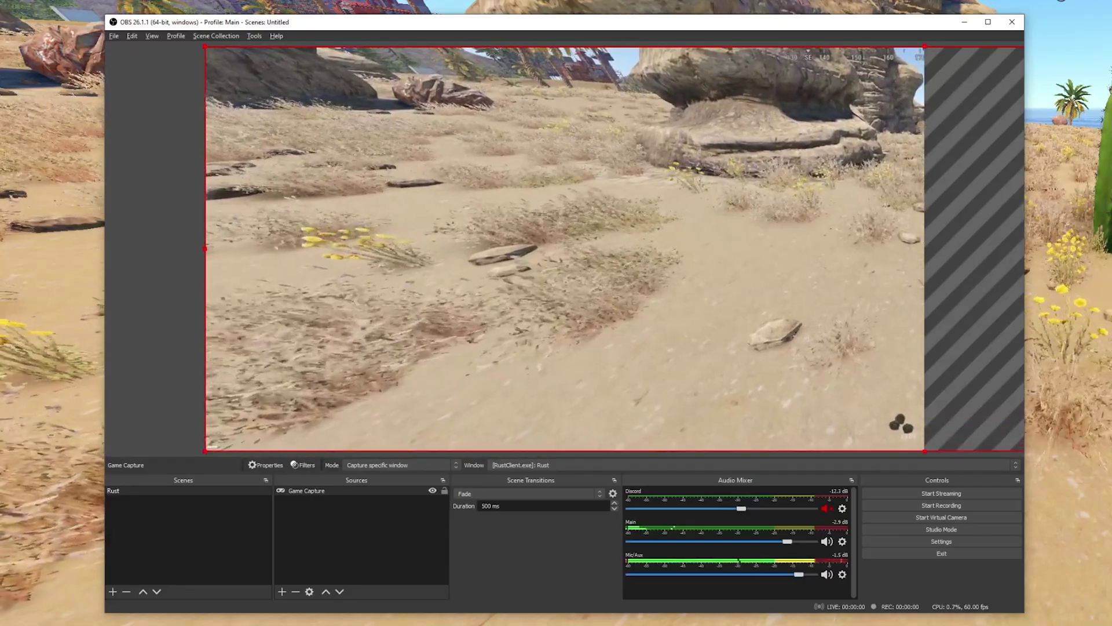
Step: Center the enlarged game capture horizontally on the canvas
right_click(657, 217)
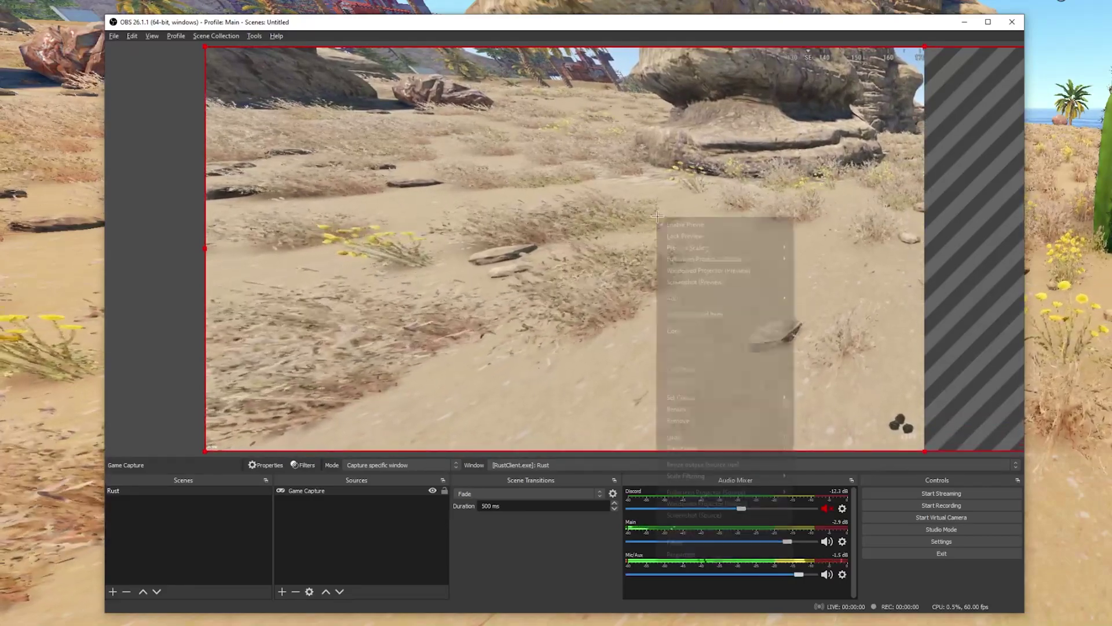
mouse_move(748, 448)
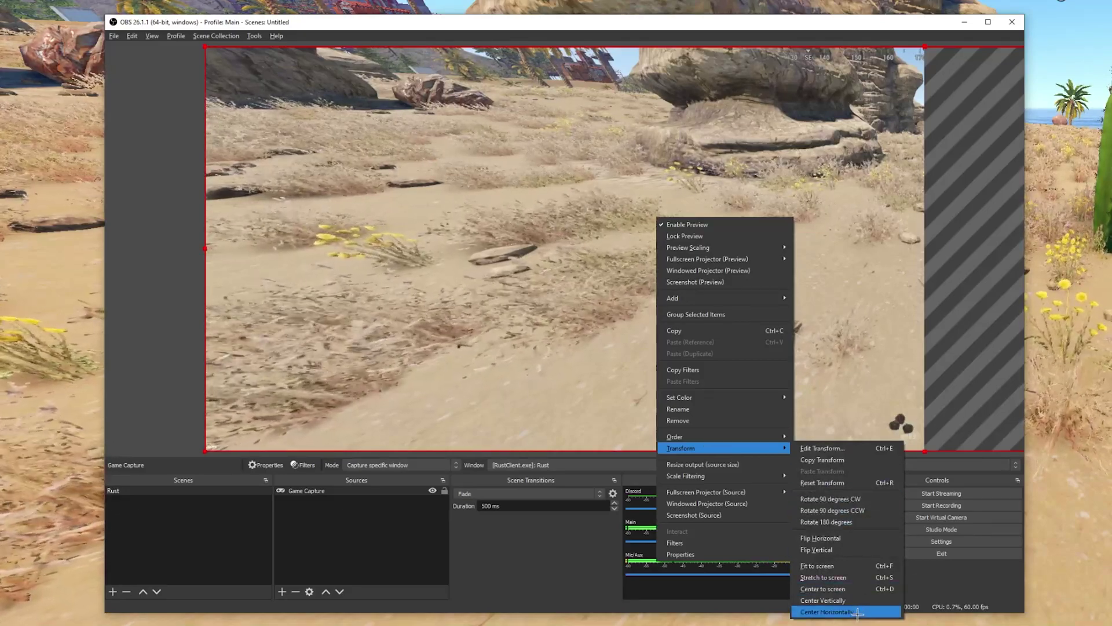
click(827, 612)
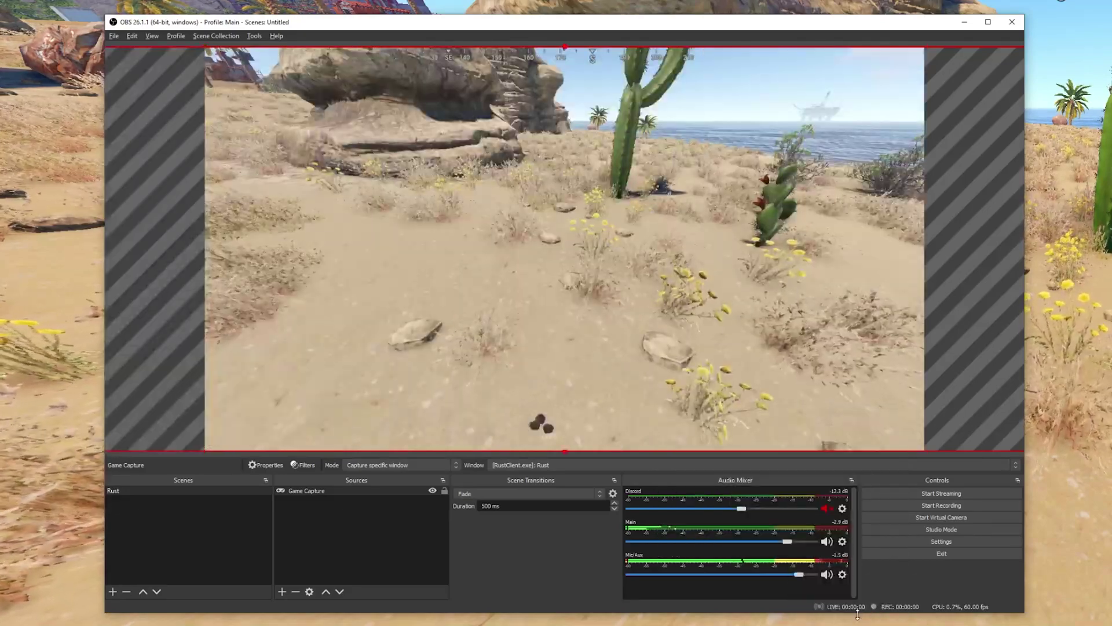
click(412, 582)
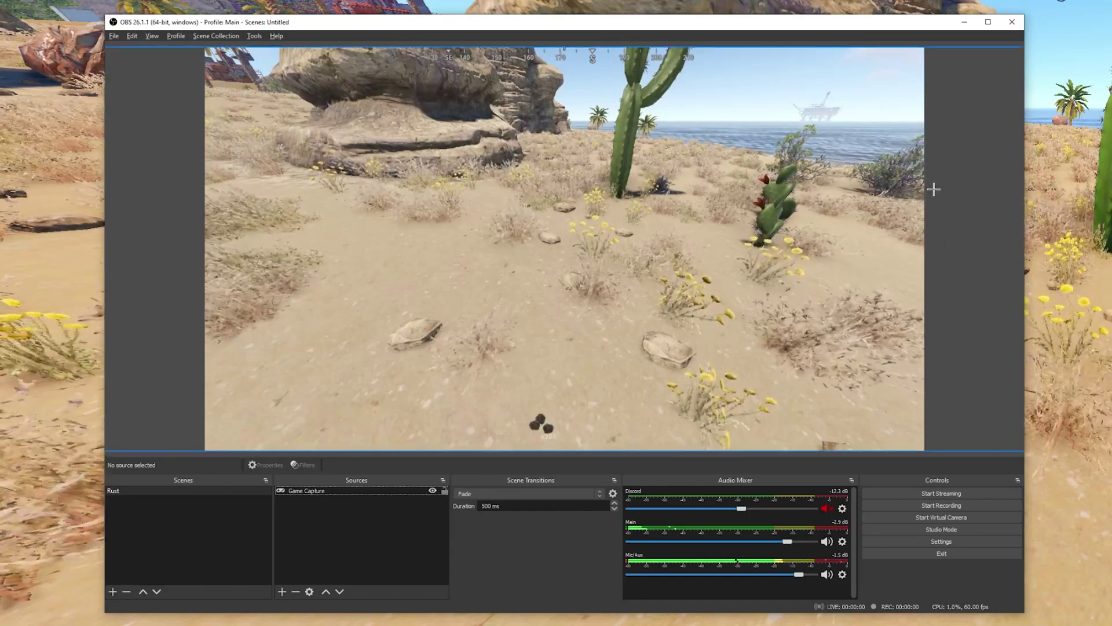
Step: Try moving the game capture sideways off center, and center it horizontally again
click(804, 237)
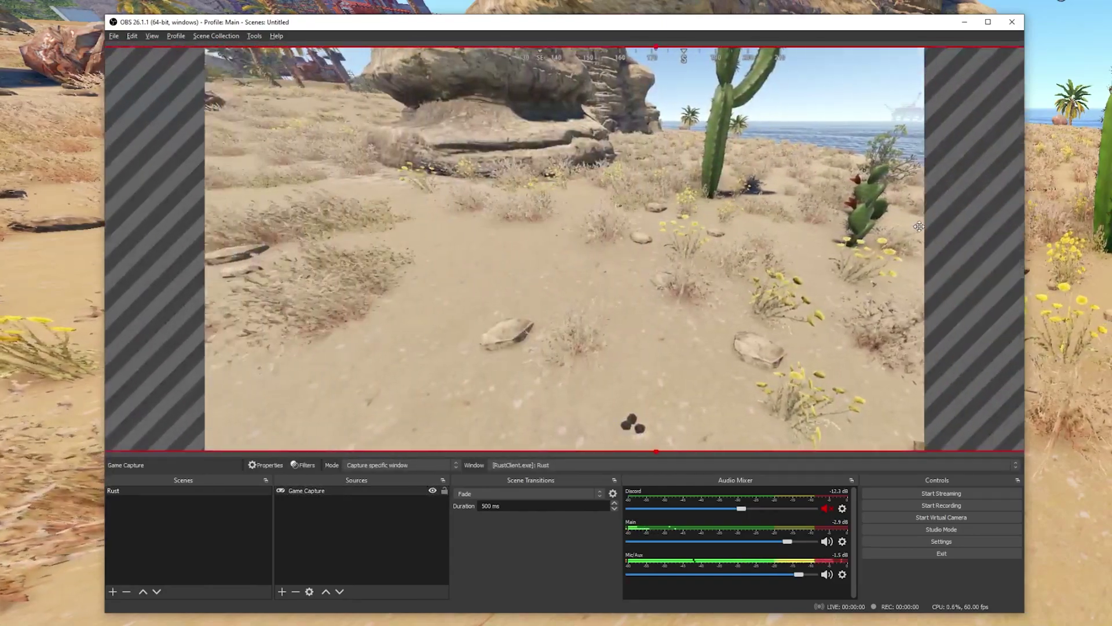
drag(919, 227, 1084, 219)
drag(545, 246, 573, 200)
right_click(672, 198)
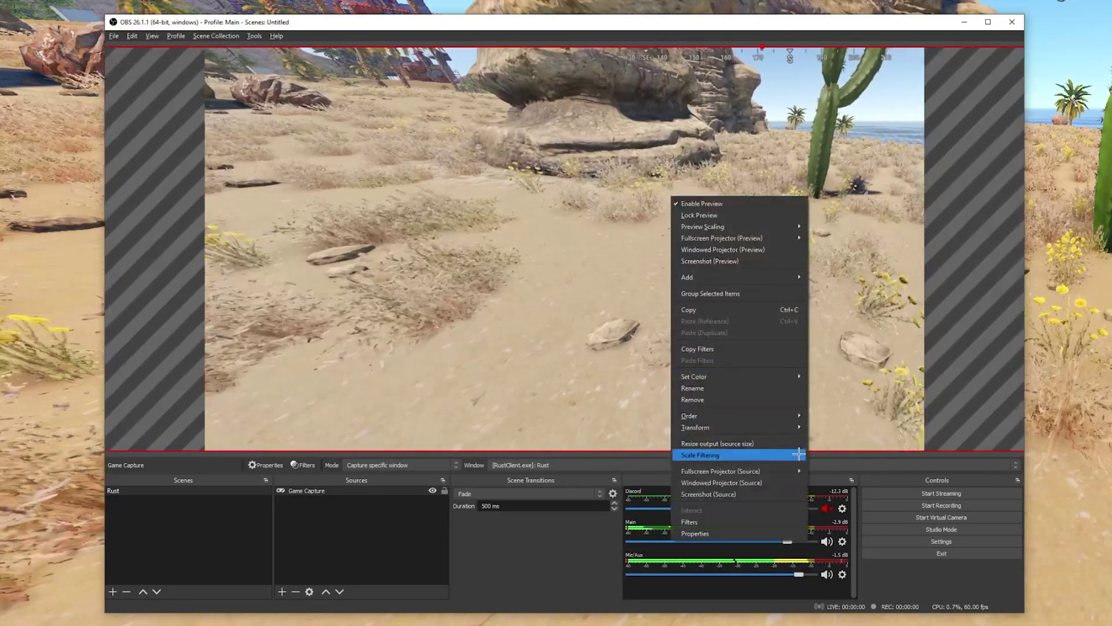
mouse_move(799, 427)
click(846, 592)
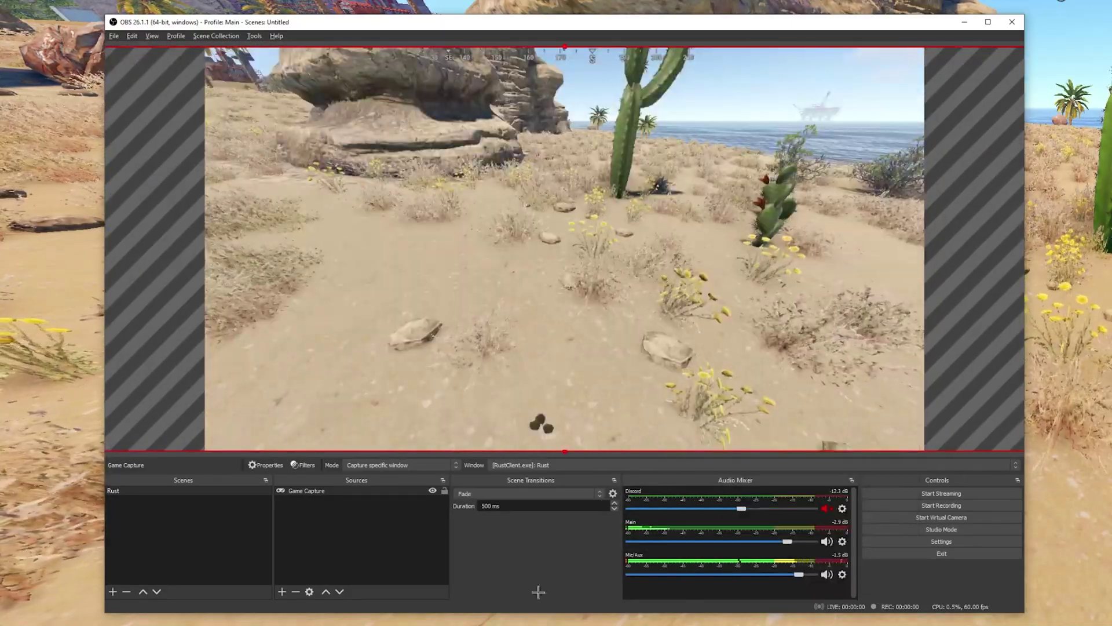
click(956, 455)
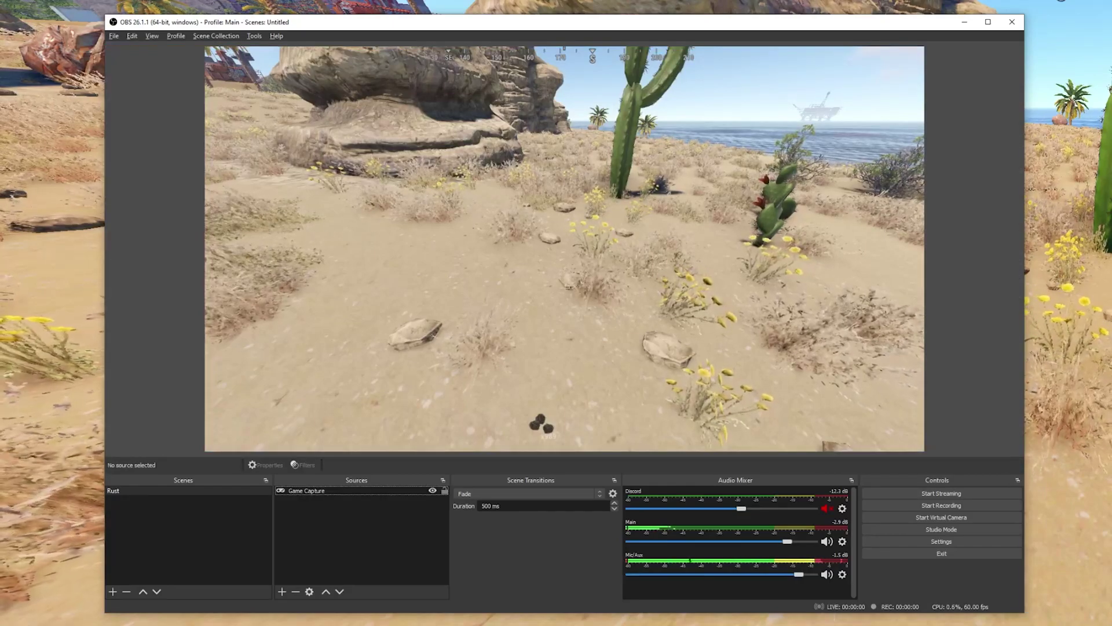
Step: Switch to Rust, open the inventory to check its framing in the OBS preview, and close it again
key(alt+Tab)
key(Tab)
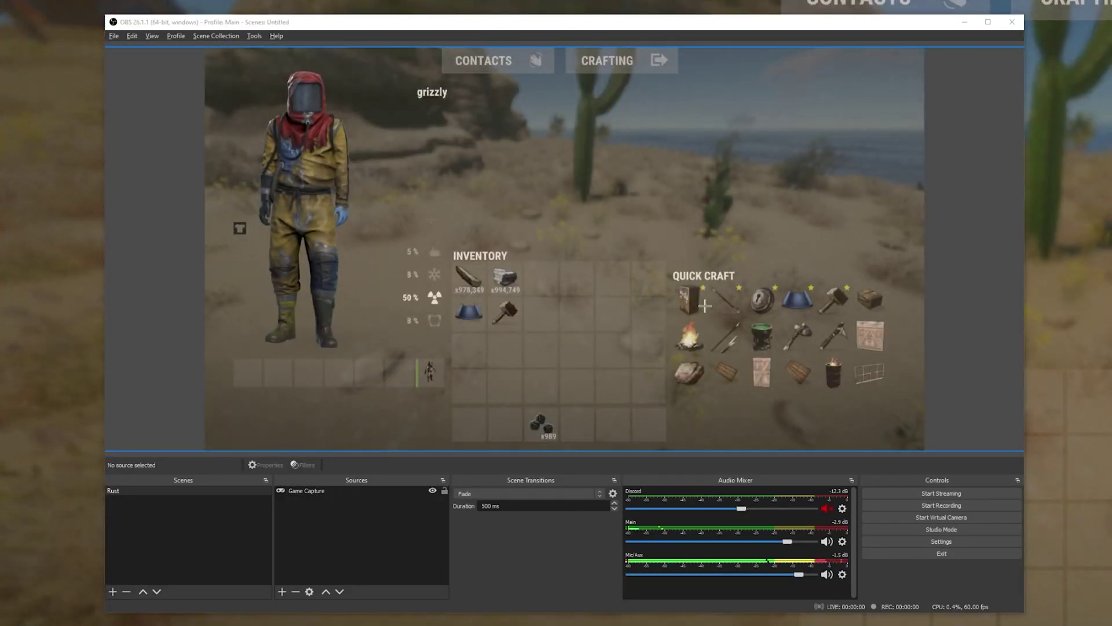
key(Tab)
key(alt+Tab)
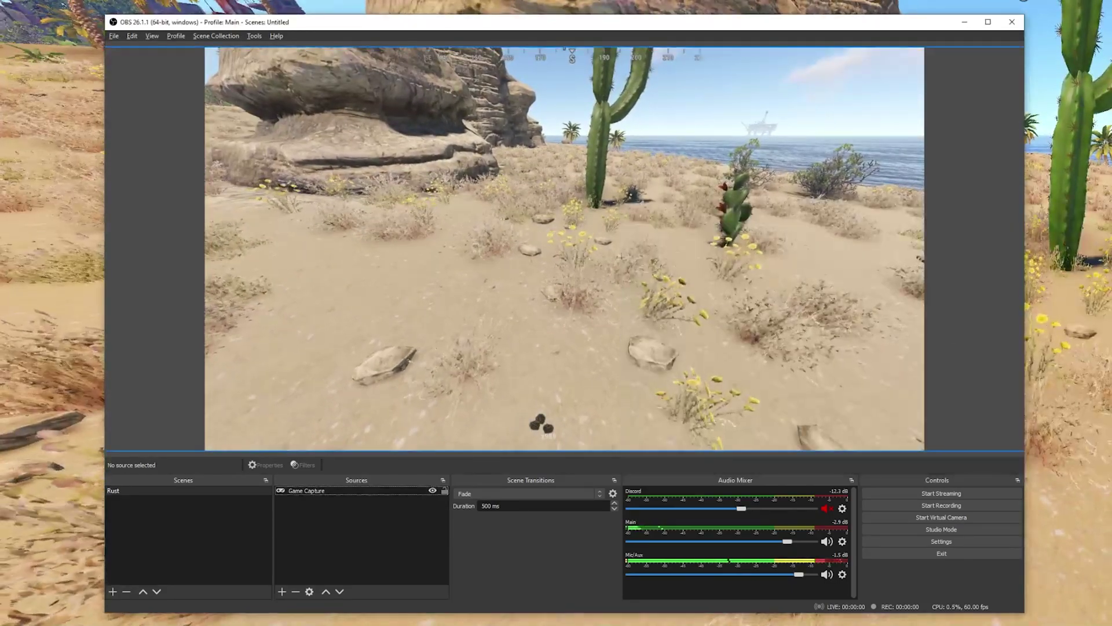
Step: Lock the Game Capture source in its centered position
drag(620, 256, 246, 252)
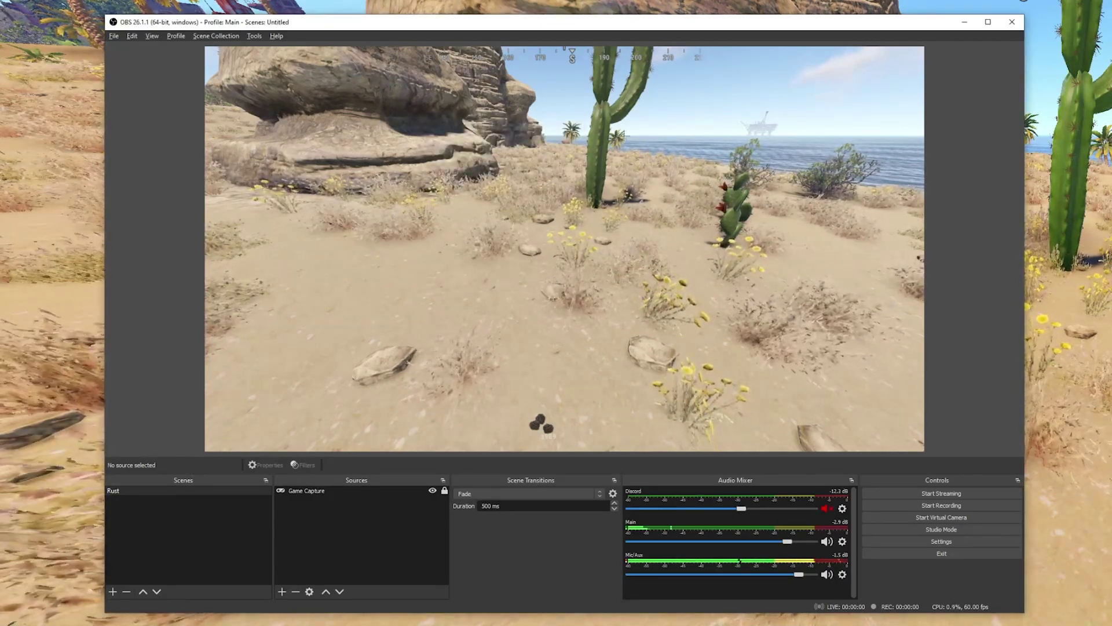
key(alt+Tab)
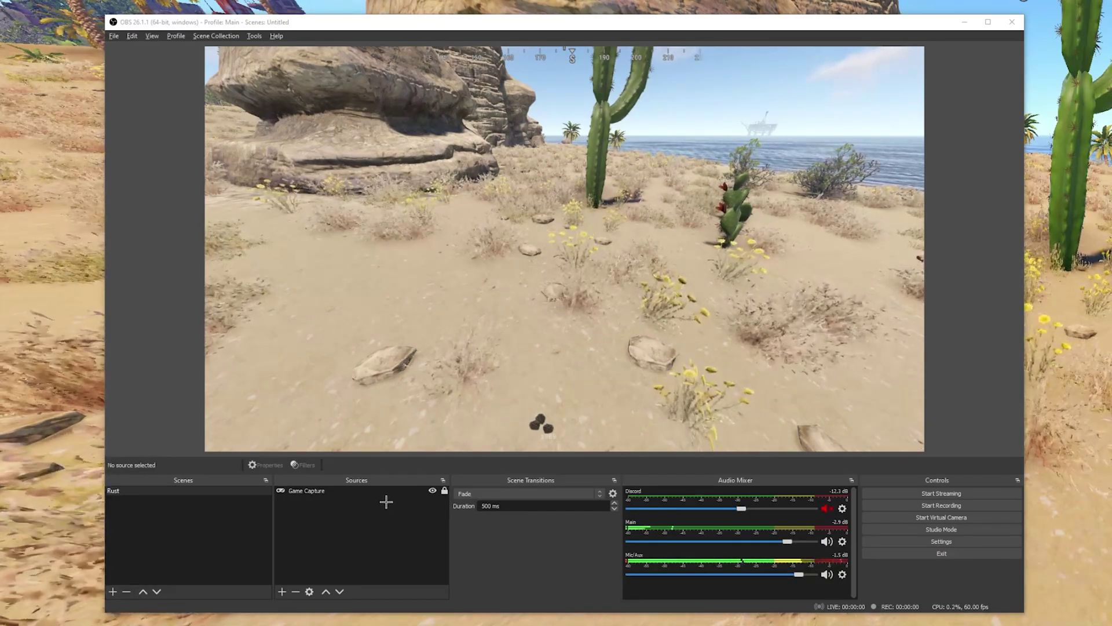
Step: Add a new Image source named "Rust Icons" to the Rust scene
right_click(322, 512)
mouse_move(346, 514)
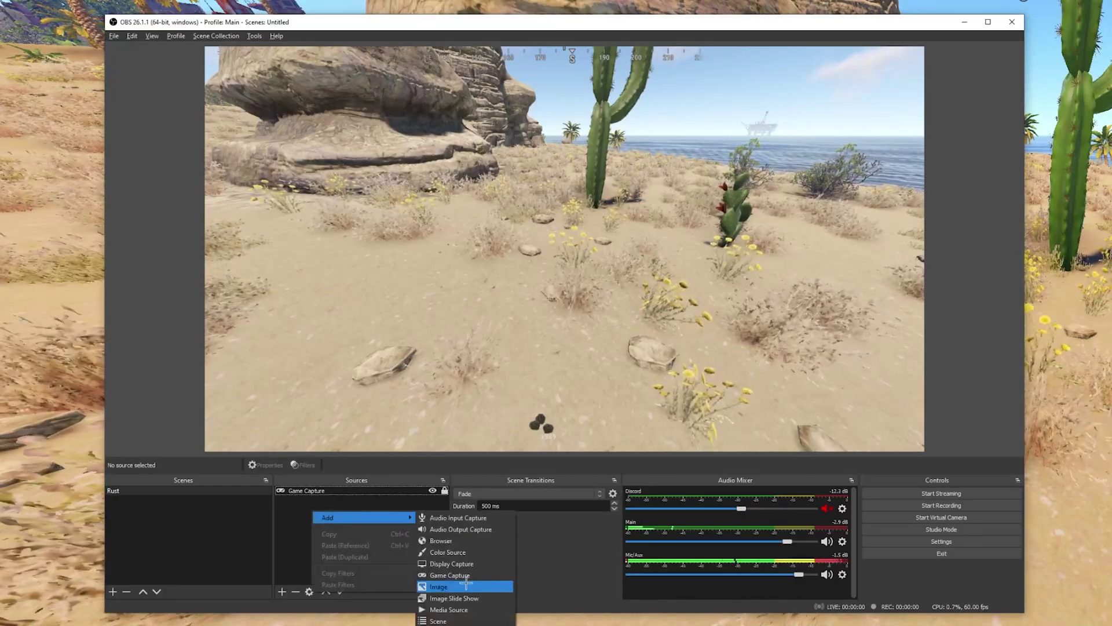
click(466, 561)
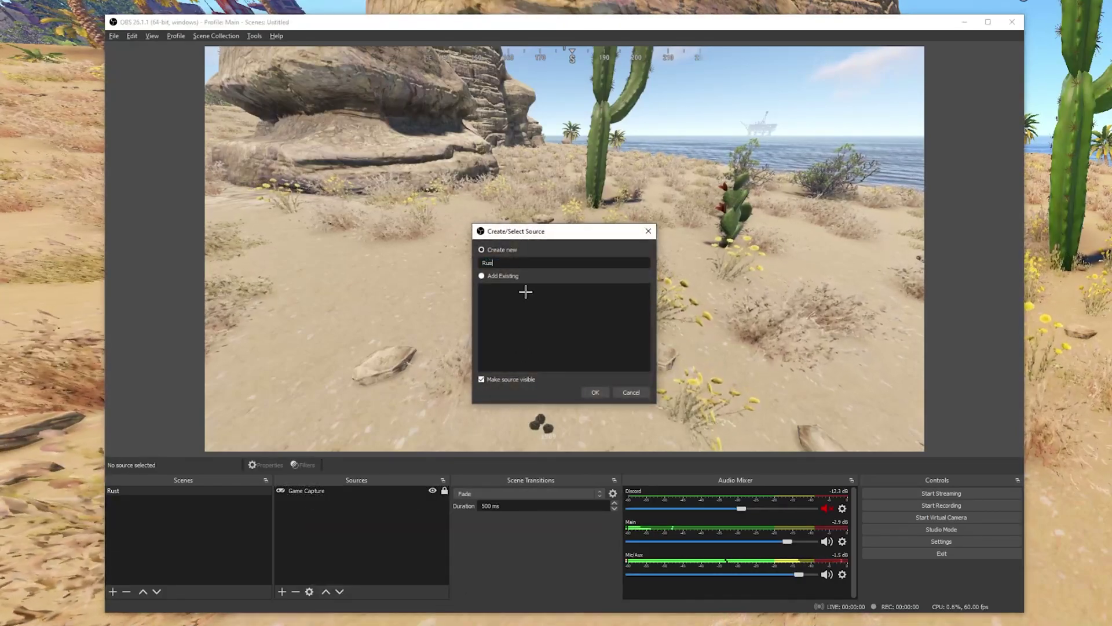
text(Rust Icons)
key(Return)
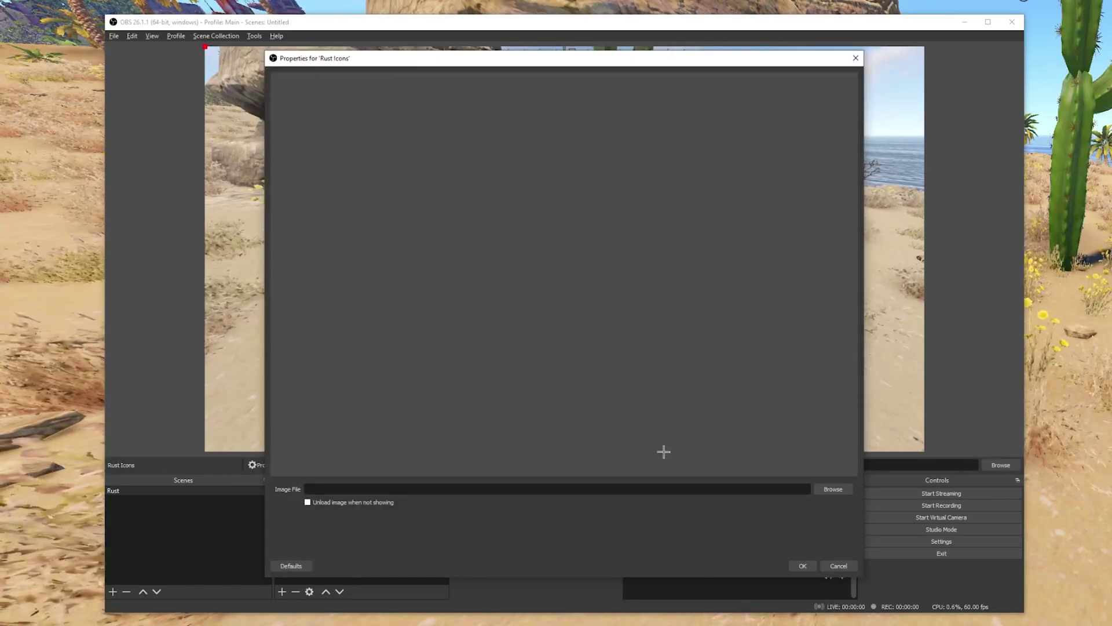
Step: Load MainOverlay_White.png from the Overlays\Main folder as the image file of the Rust Icons source
click(816, 490)
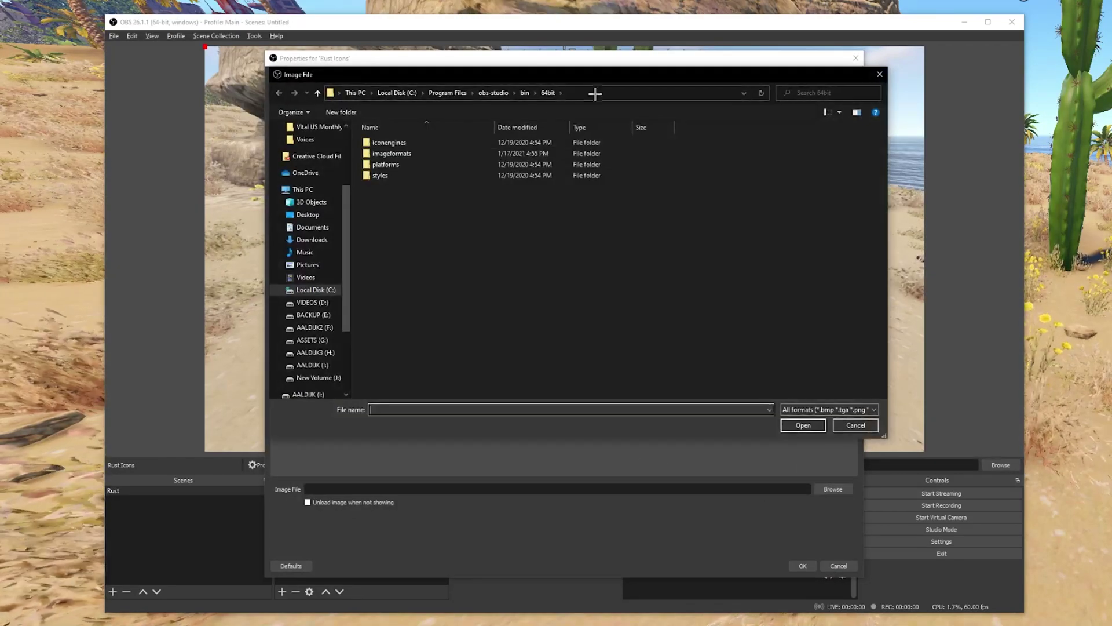
click(504, 160)
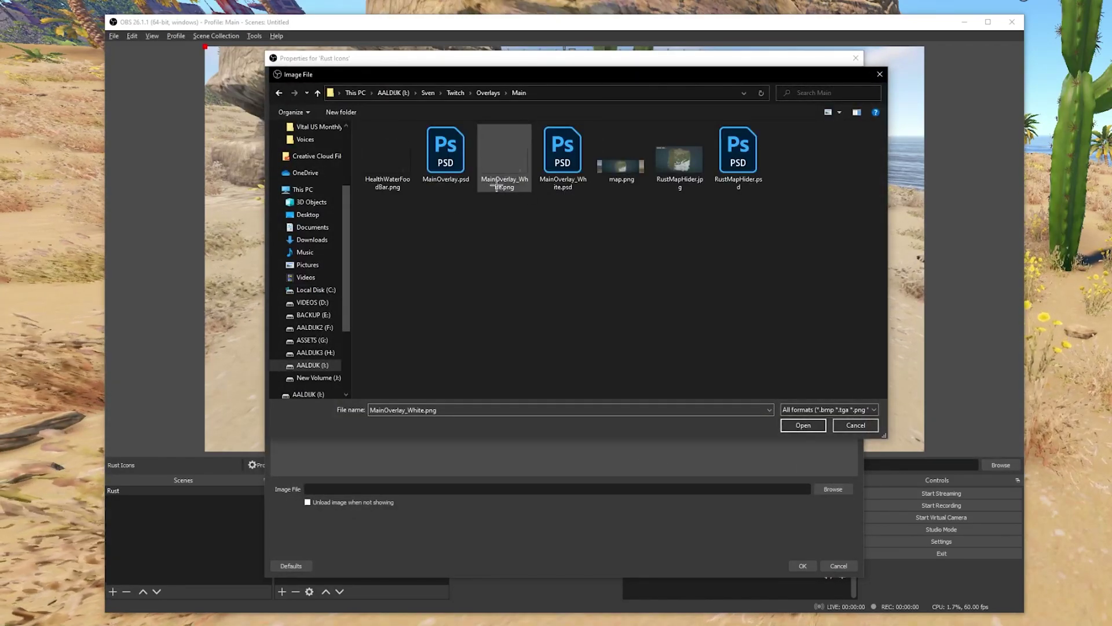
double_click(504, 152)
click(802, 565)
click(347, 510)
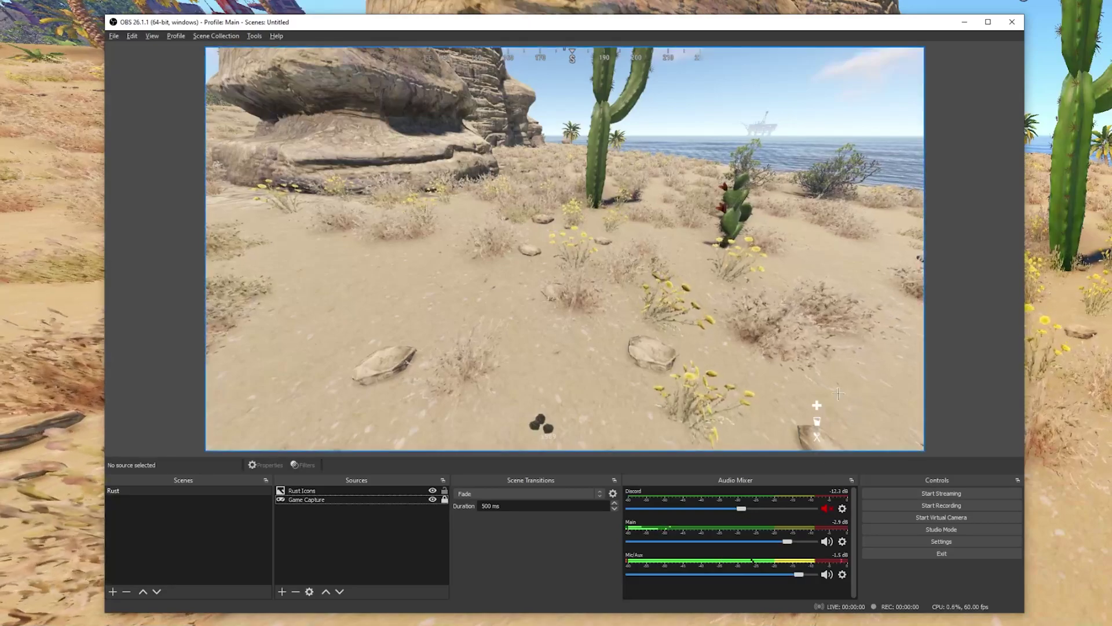
Step: Add a Color Correction filter under its default name to the Rust Icons source
click(347, 496)
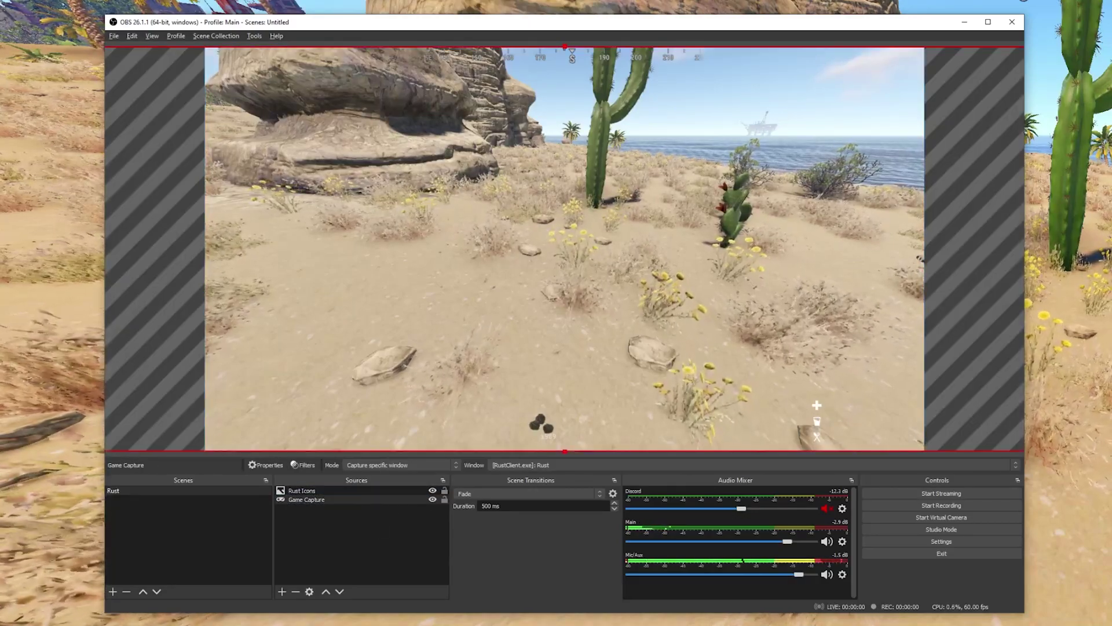
click(367, 529)
click(357, 493)
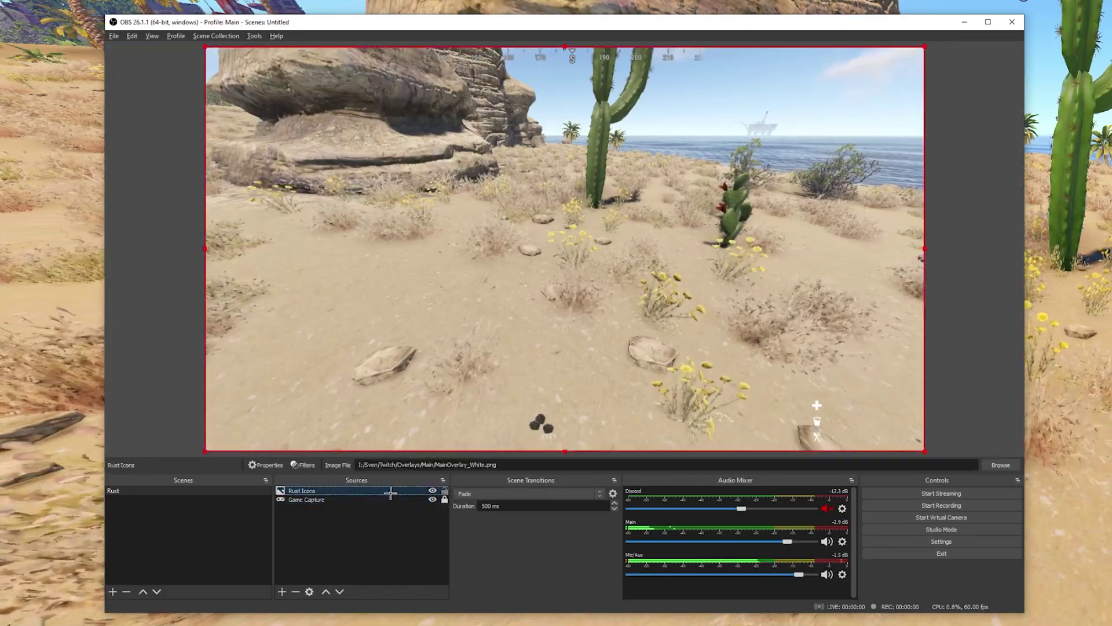
click(301, 465)
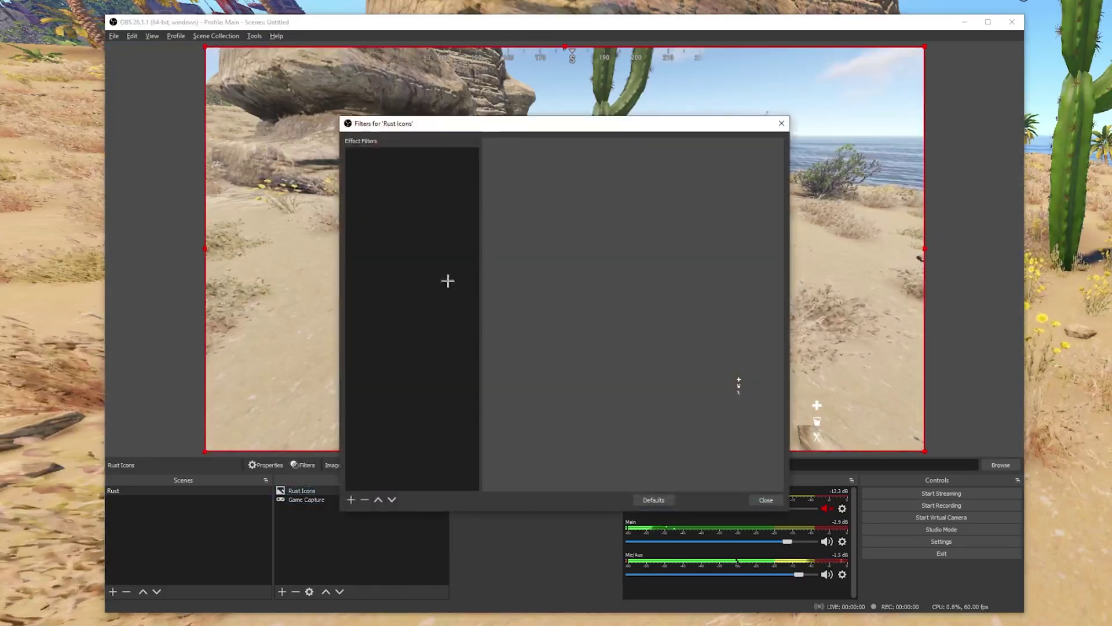
click(351, 500)
click(432, 529)
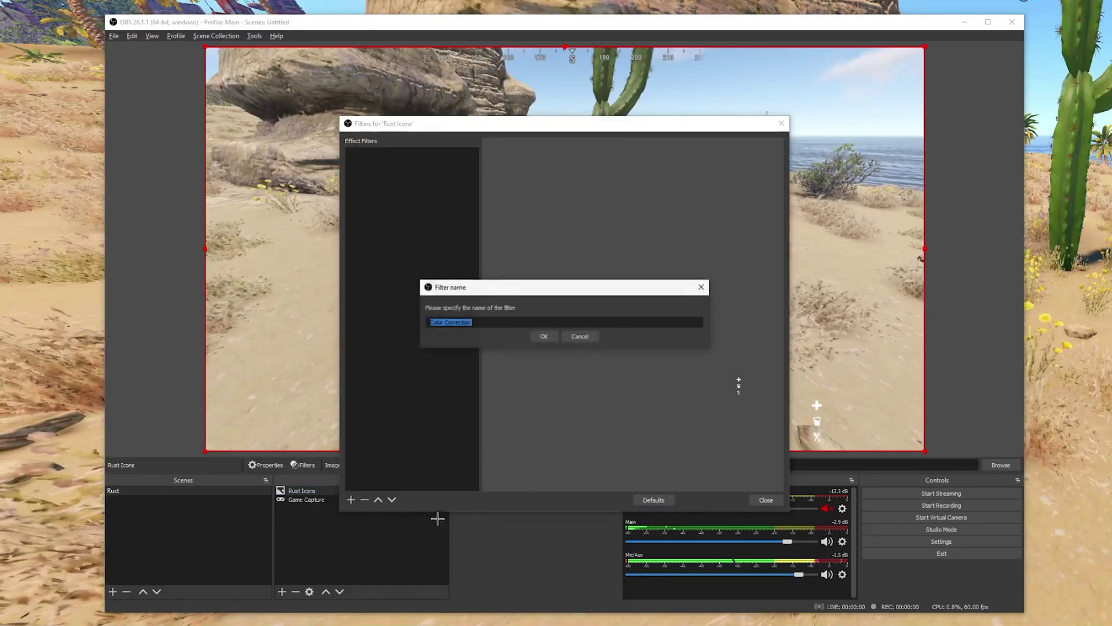
click(544, 337)
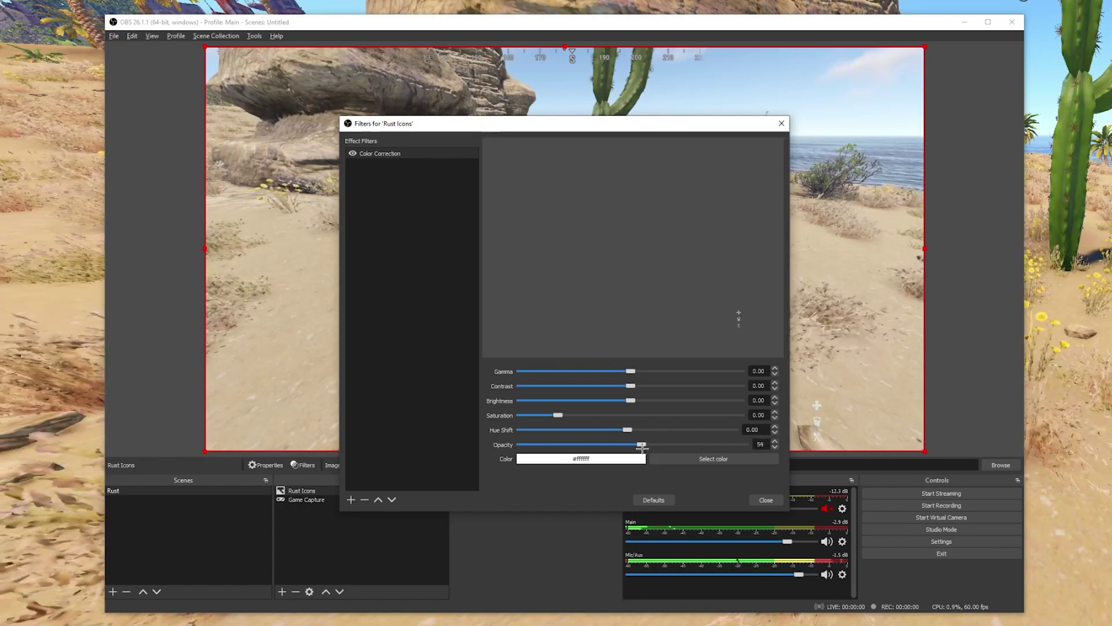
Step: Lower the opacity in the Color Correction filter so the Rust icons are semi-transparent, and close the filter settings
double_click(760, 444)
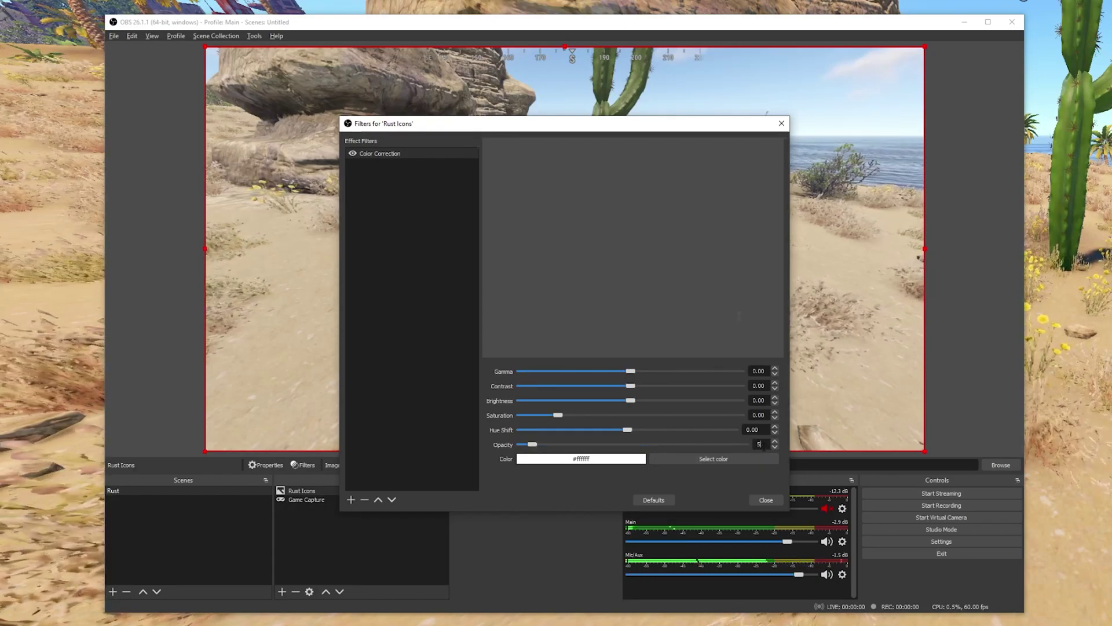
click(766, 500)
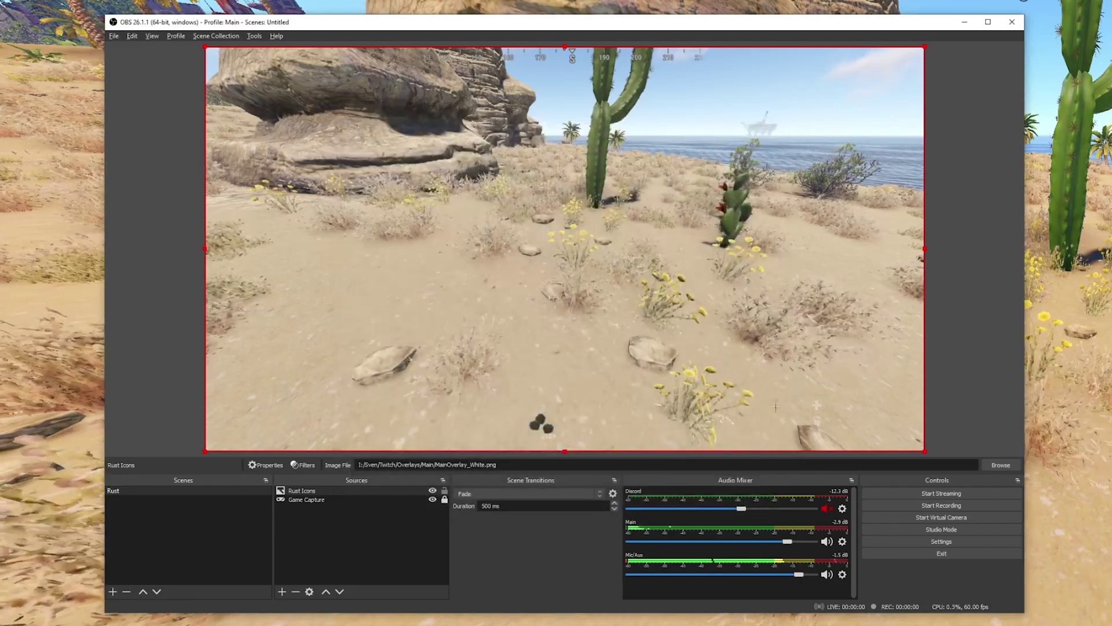
click(988, 370)
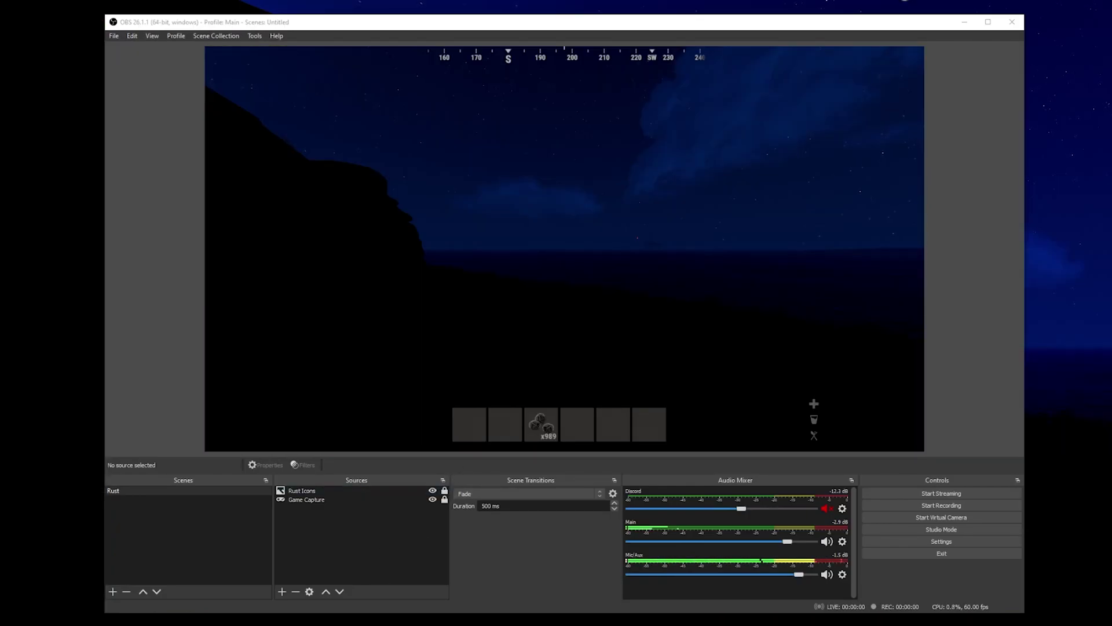
Step: Add a new Image source named "SS" to the Rust scene
right_click(346, 532)
mouse_move(362, 538)
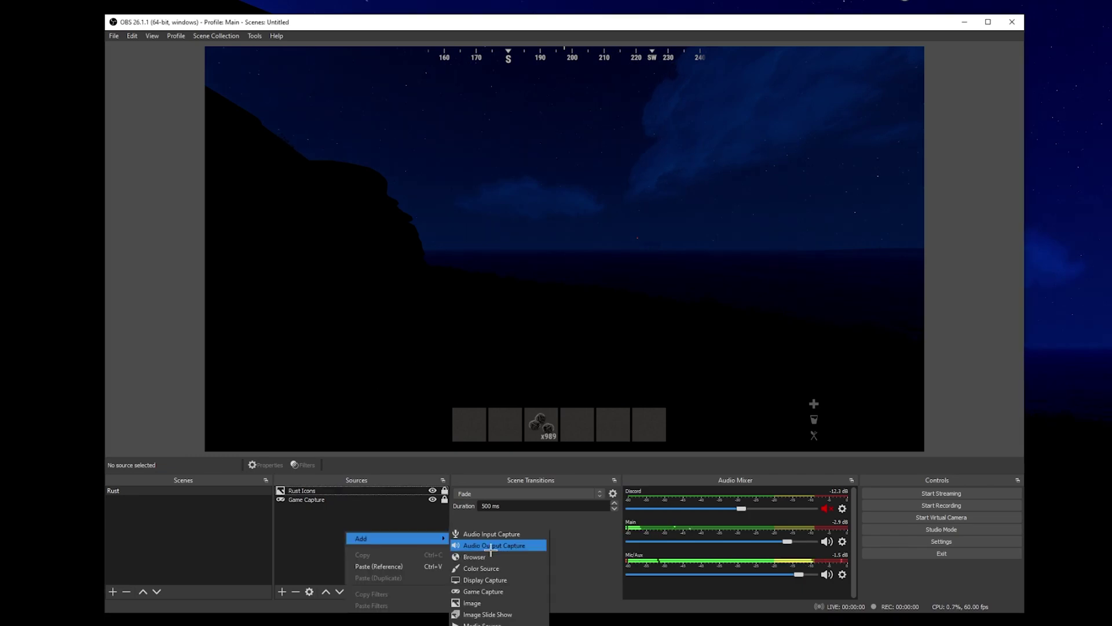
click(490, 603)
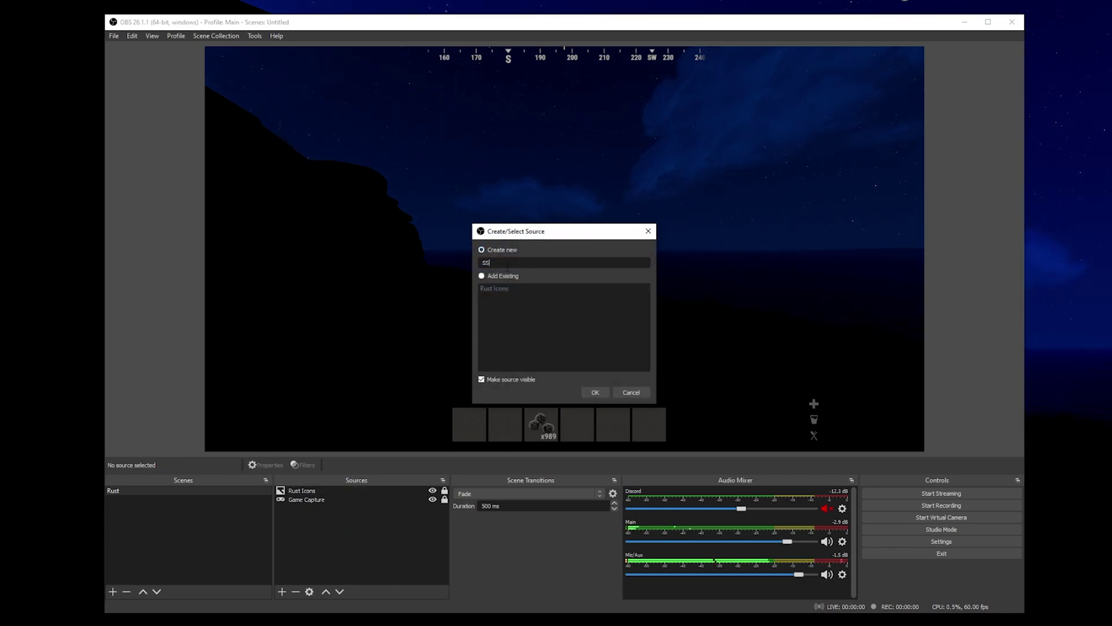
key(Return)
Step: Load RustSS.jpg from the Overlays\Main folder as the image file of the SS source
click(832, 489)
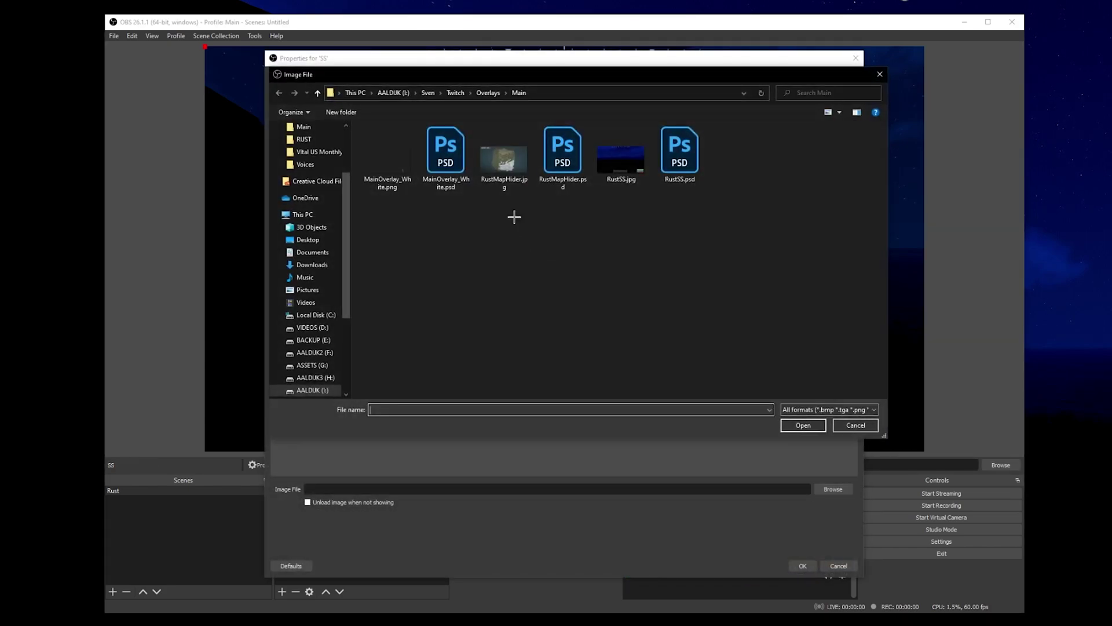
click(612, 168)
click(822, 425)
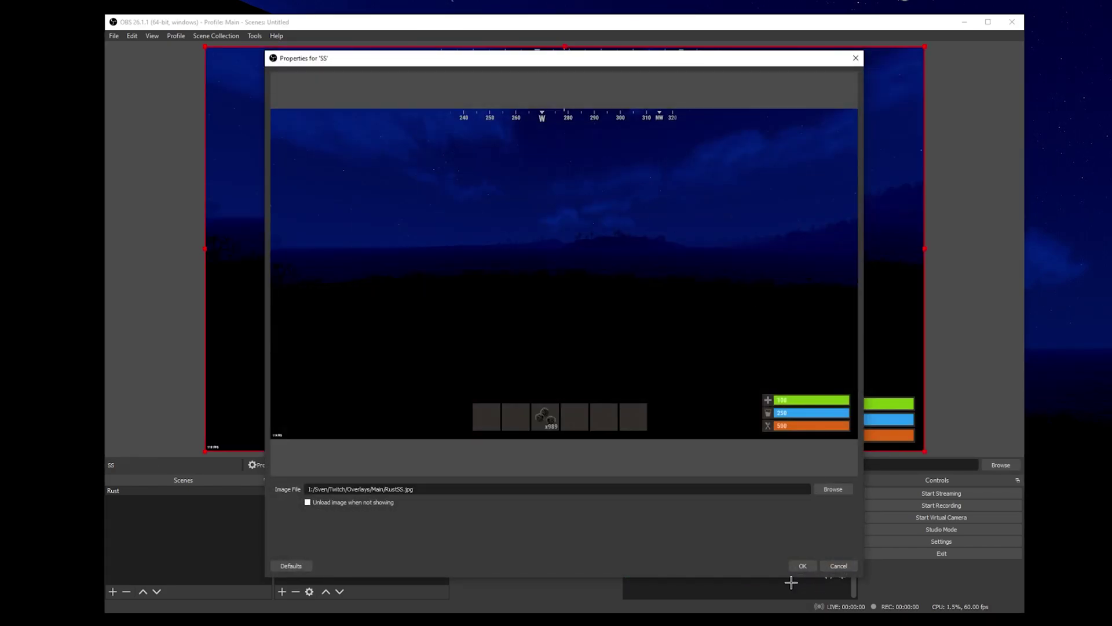
click(800, 566)
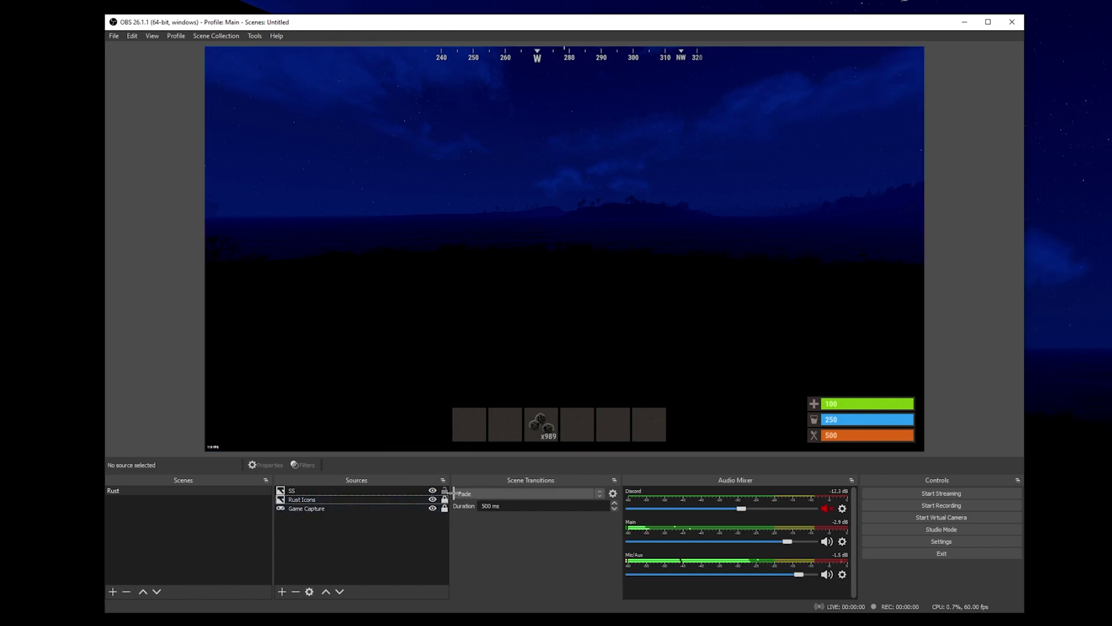
Step: Move the SS source below Rust Icons in the source order and hide it
drag(799, 288, 422, 255)
click(315, 491)
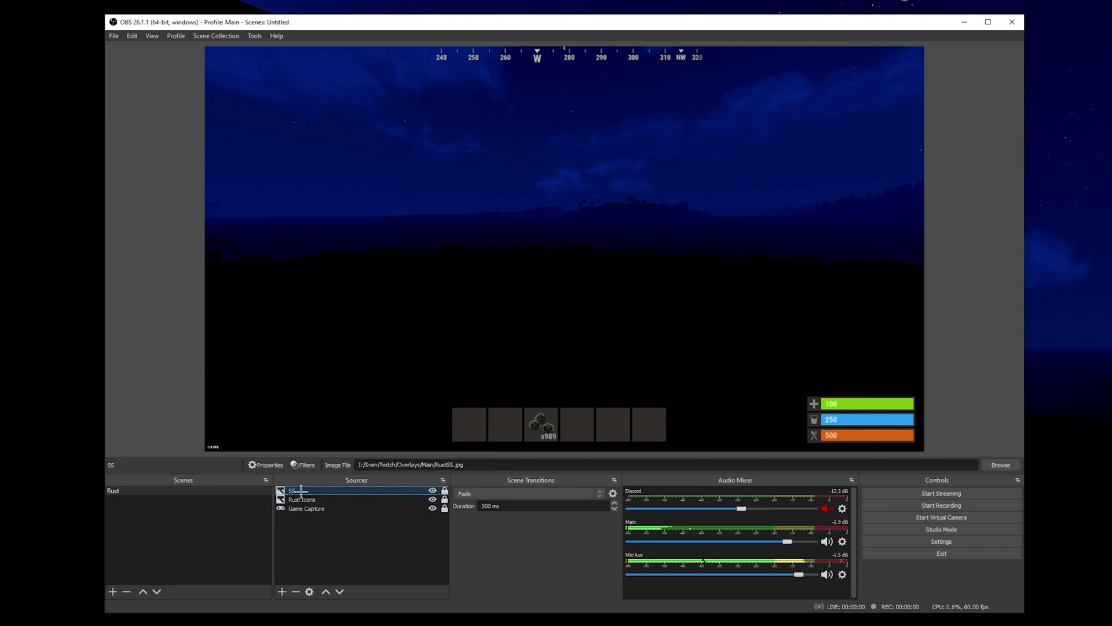
drag(301, 491, 304, 508)
click(298, 564)
click(314, 491)
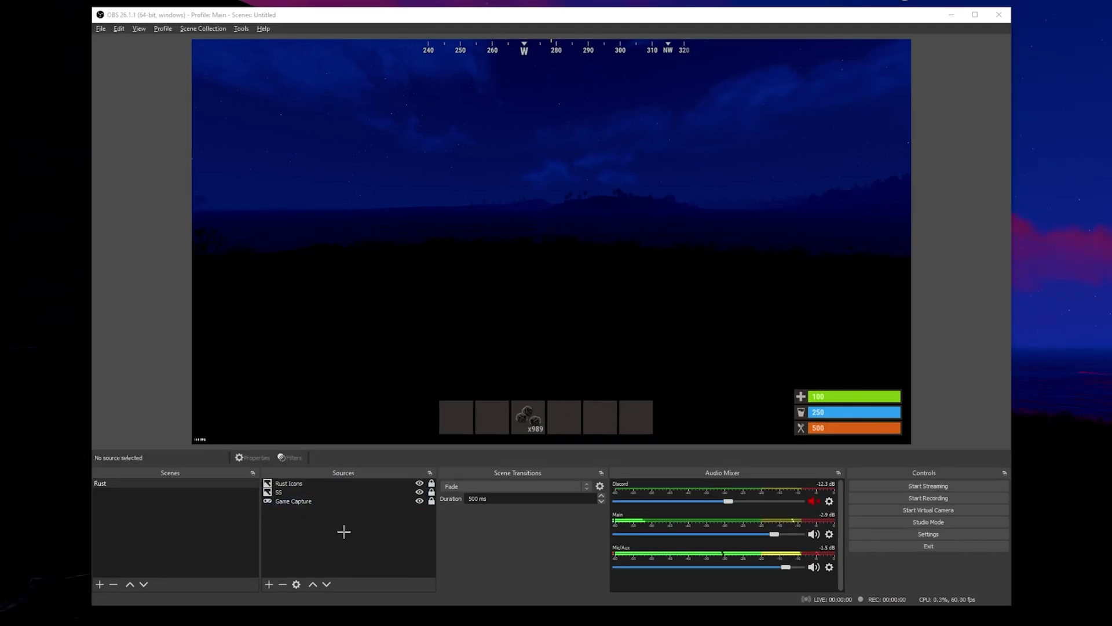
click(419, 491)
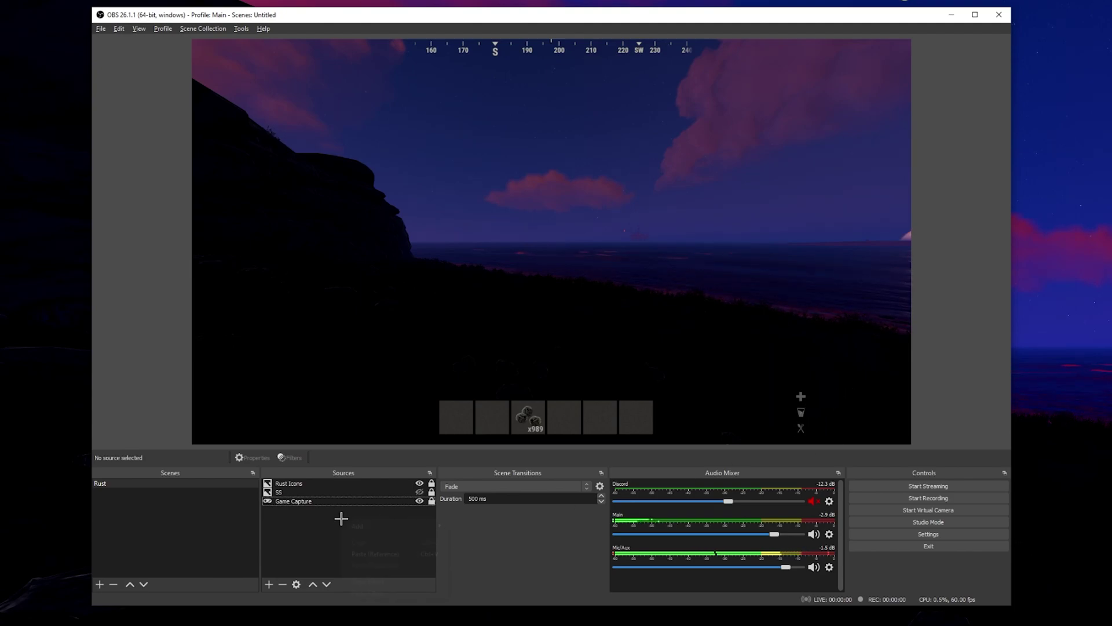
Step: Add the existing Game Capture to the Rust scene as a second layer
click(303, 503)
right_click(317, 518)
mouse_move(347, 526)
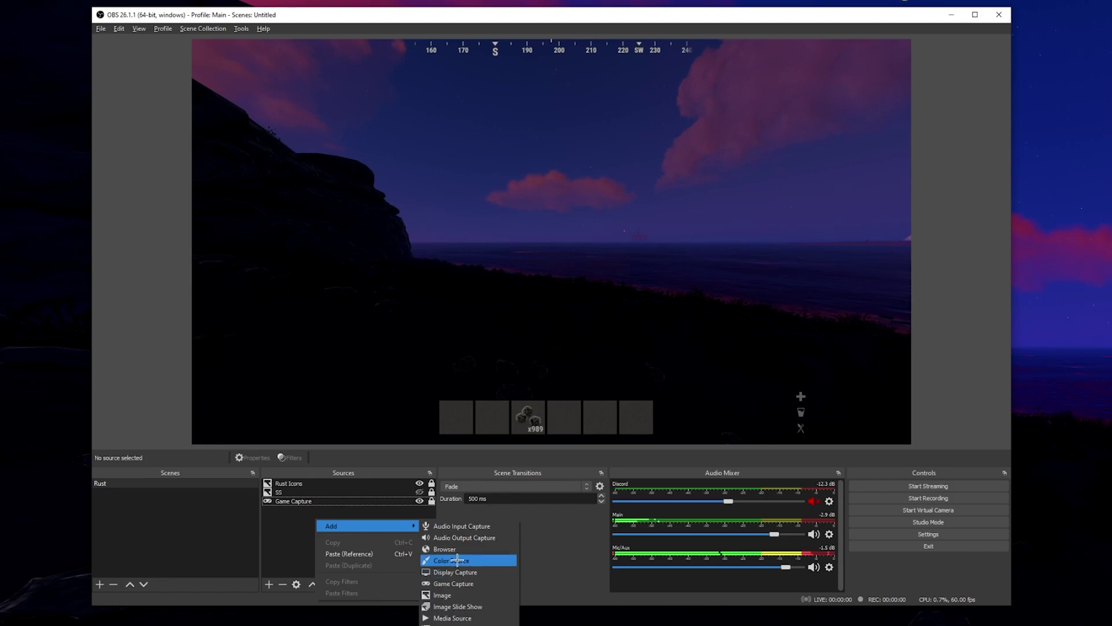
click(455, 583)
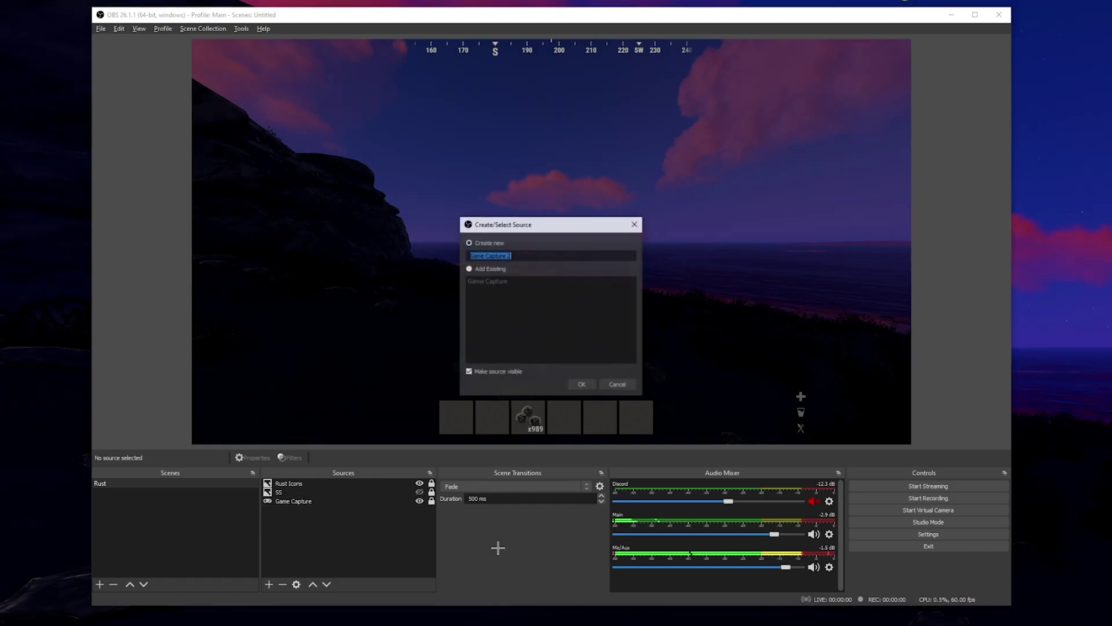
click(469, 268)
click(487, 281)
click(582, 384)
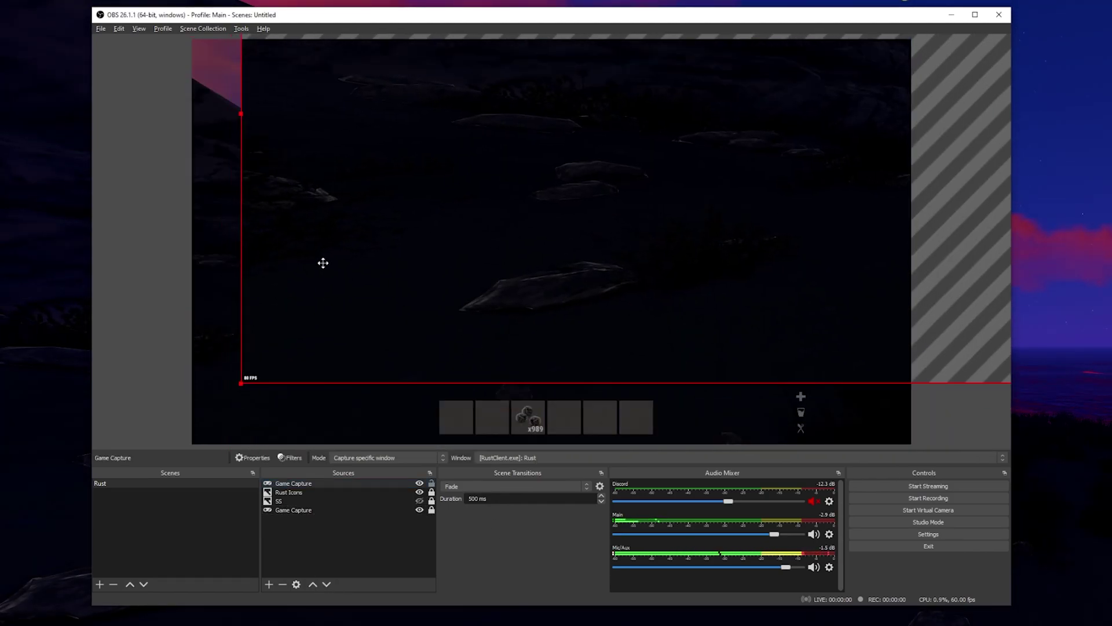
Step: Scale and move the second Game Capture layer so its height fills the canvas from top to bottom edge
drag(323, 263, 321, 228)
drag(235, 349, 552, 112)
drag(819, 79, 499, 331)
drag(226, 65, 507, 141)
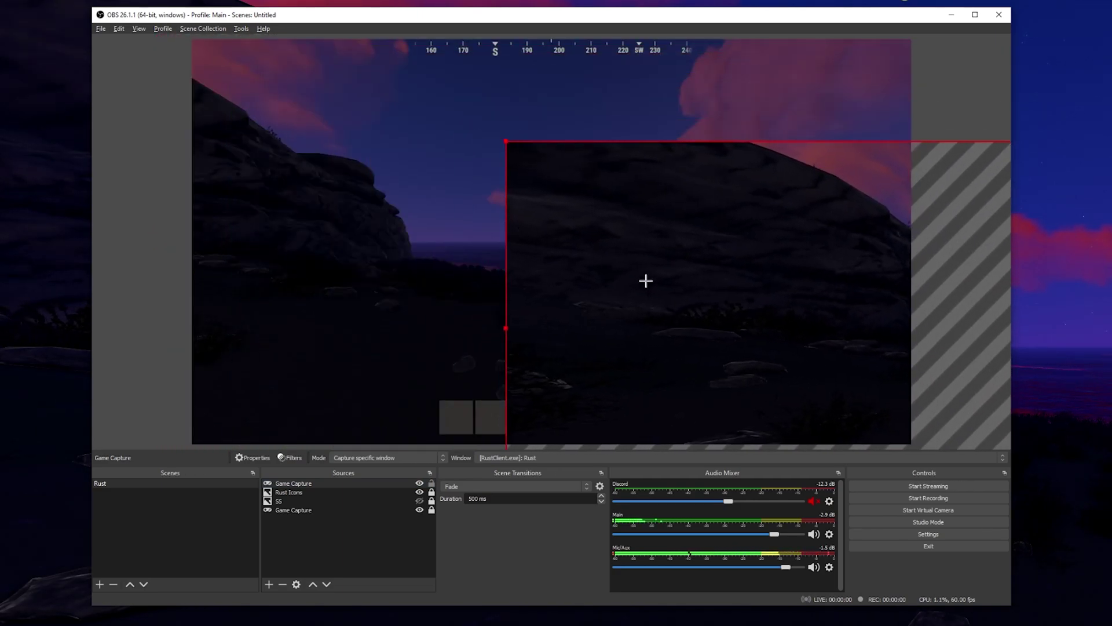
drag(694, 287, 463, 187)
drag(272, 412, 162, 444)
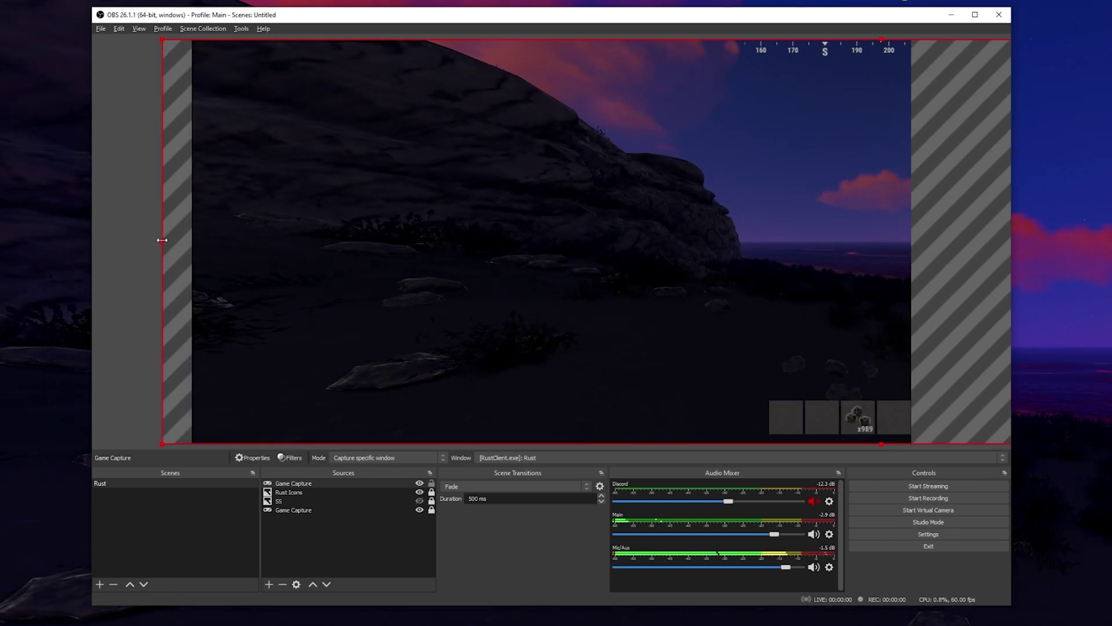
Step: Align the second Game Capture layer with the canvas's right edge and crop it down to the green health bar
drag(164, 240, 222, 181)
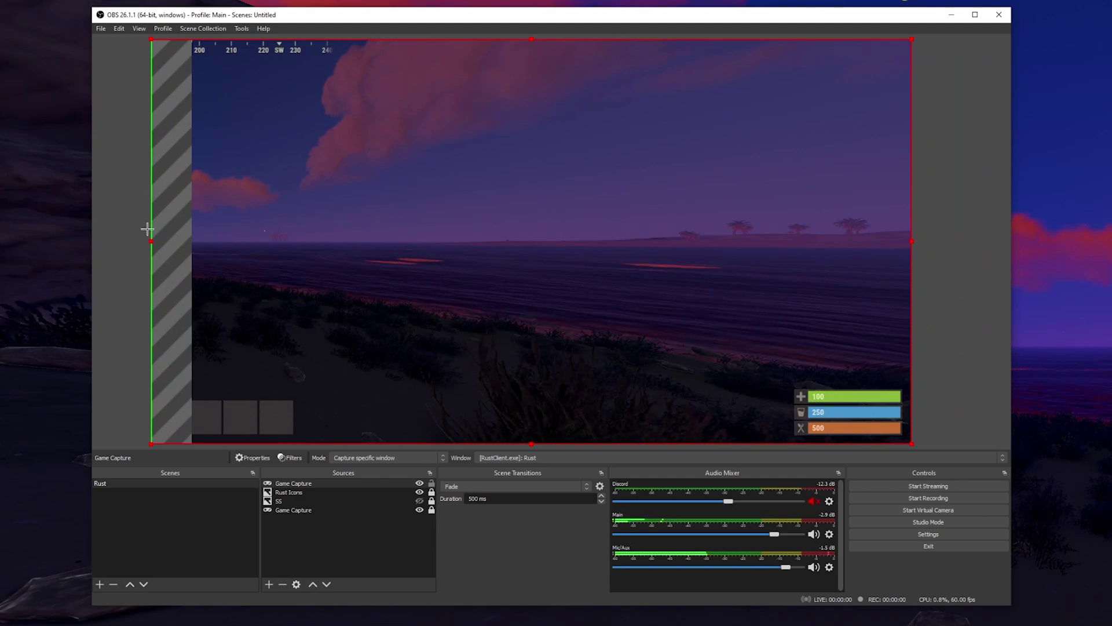
drag(150, 238, 613, 241)
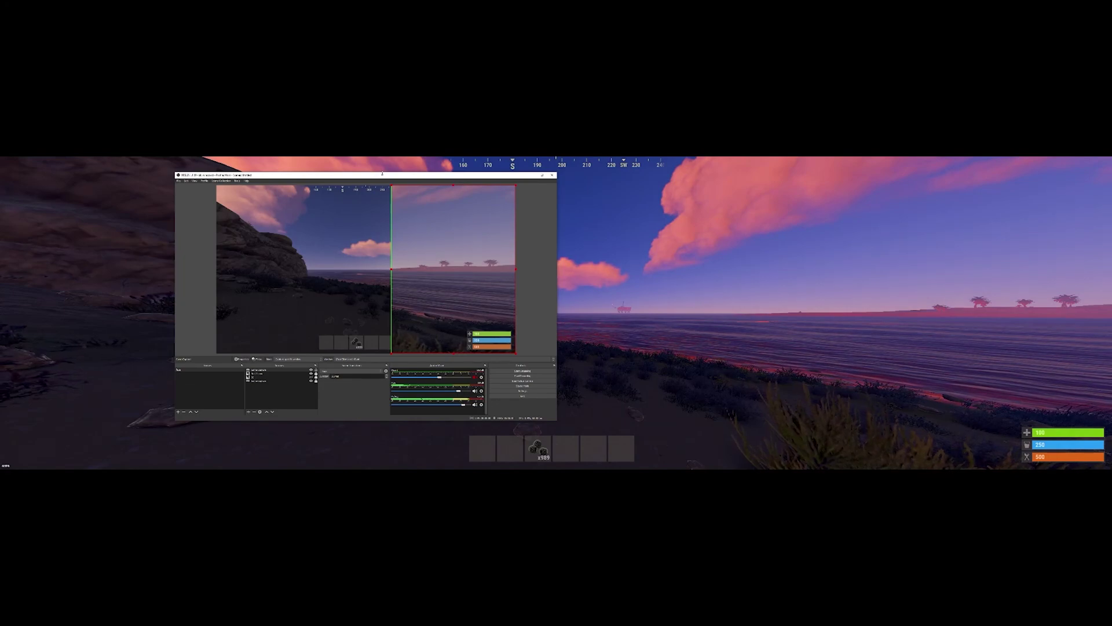
double_click(373, 176)
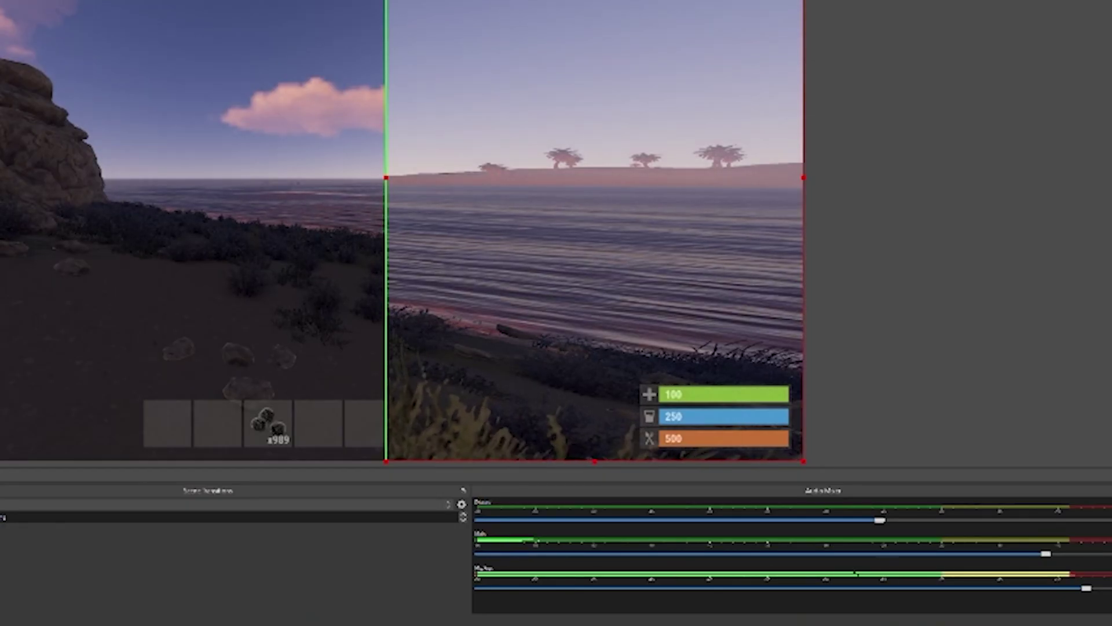
drag(401, 2, 664, 382)
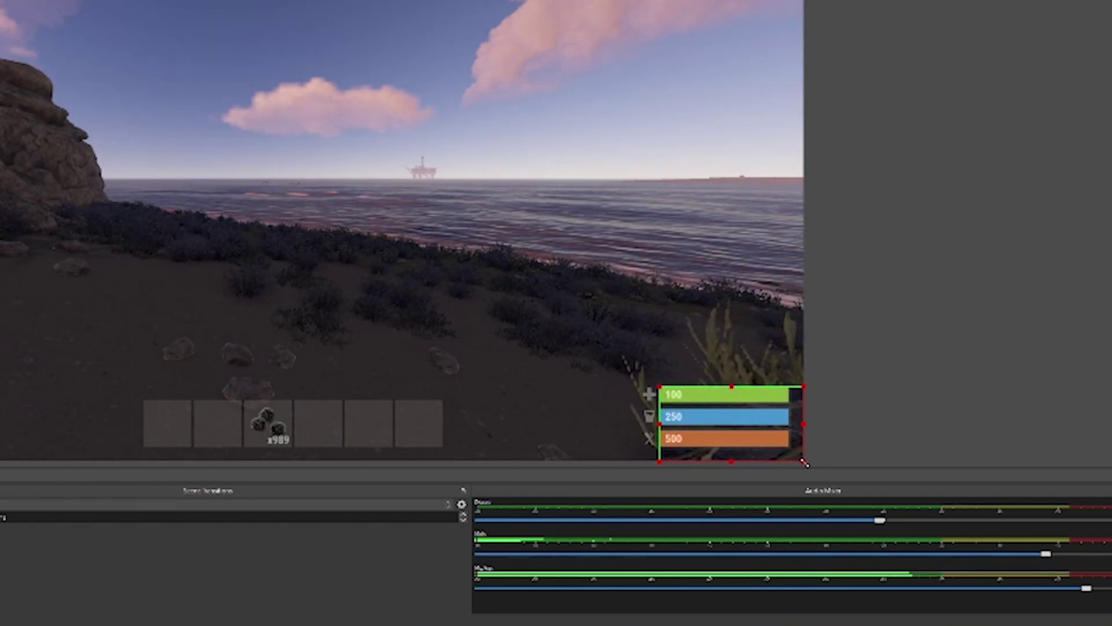
drag(803, 461, 789, 403)
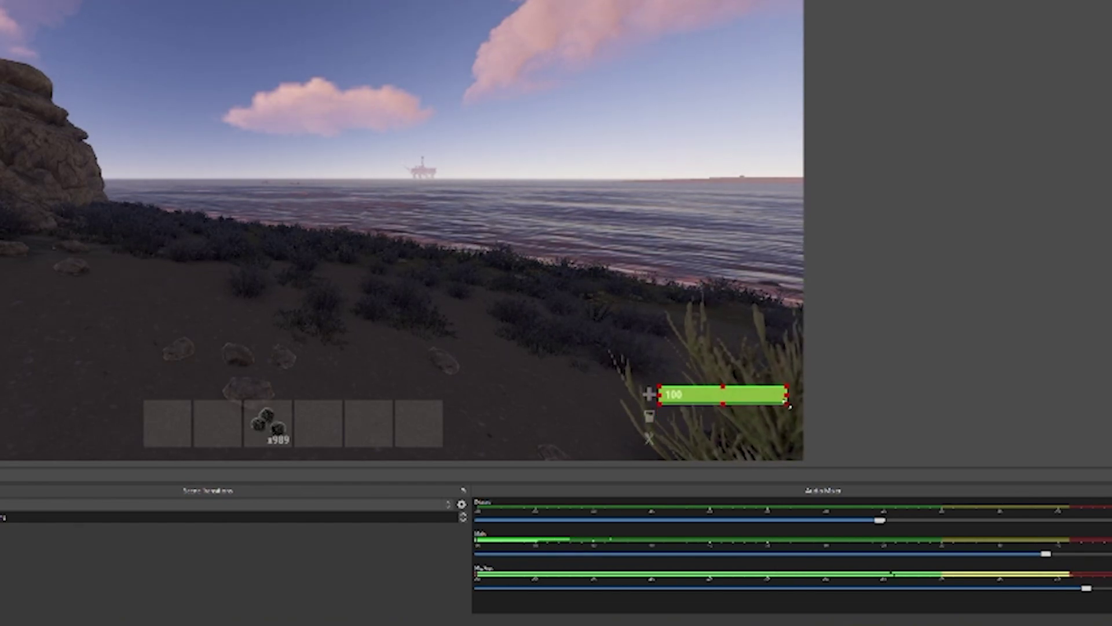
click(770, 303)
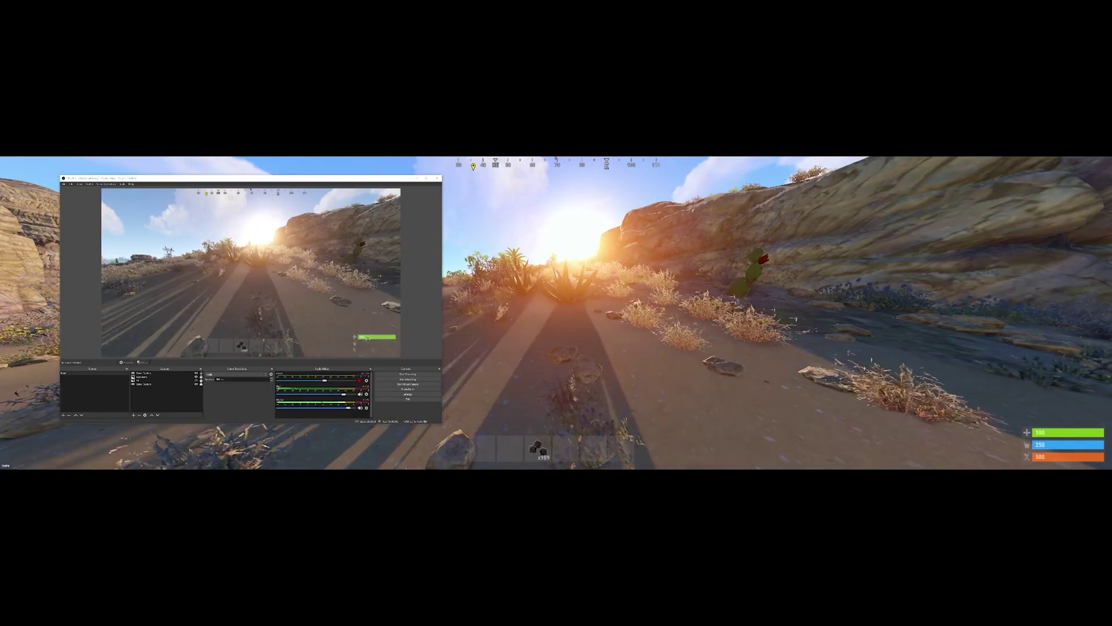
Step: Open a fullscreen projector of the preview on one of the displays
right_click(284, 269)
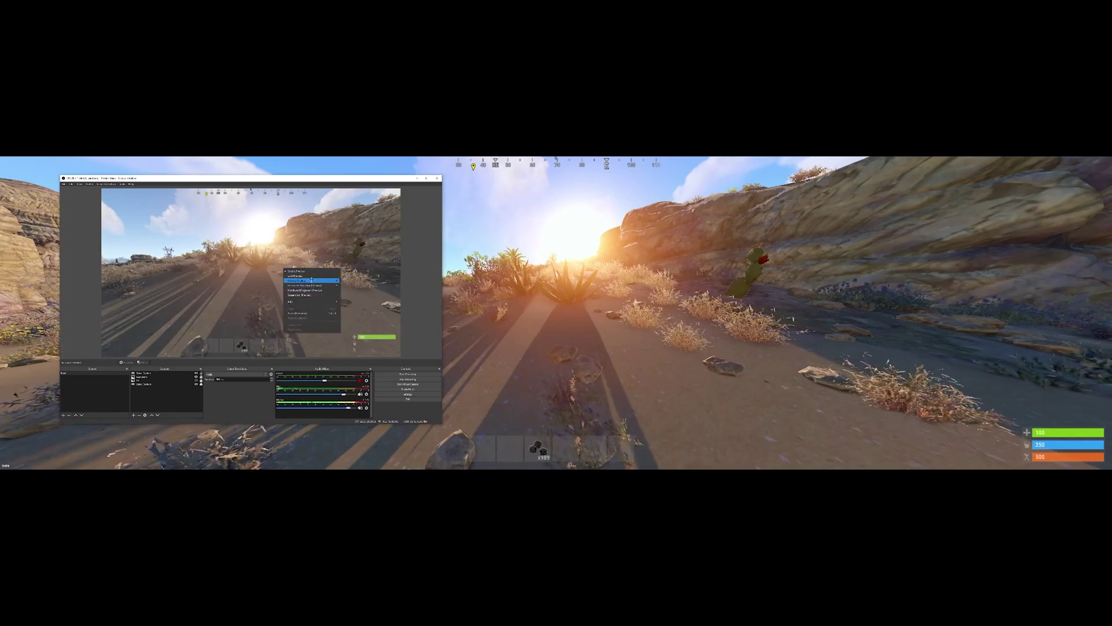
mouse_move(326, 280)
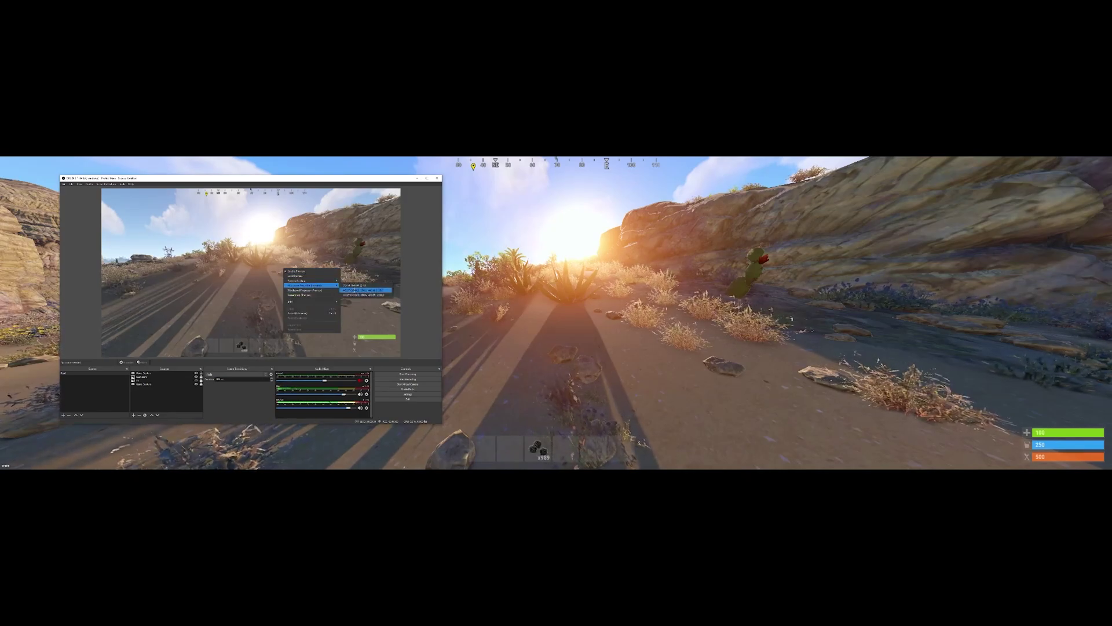